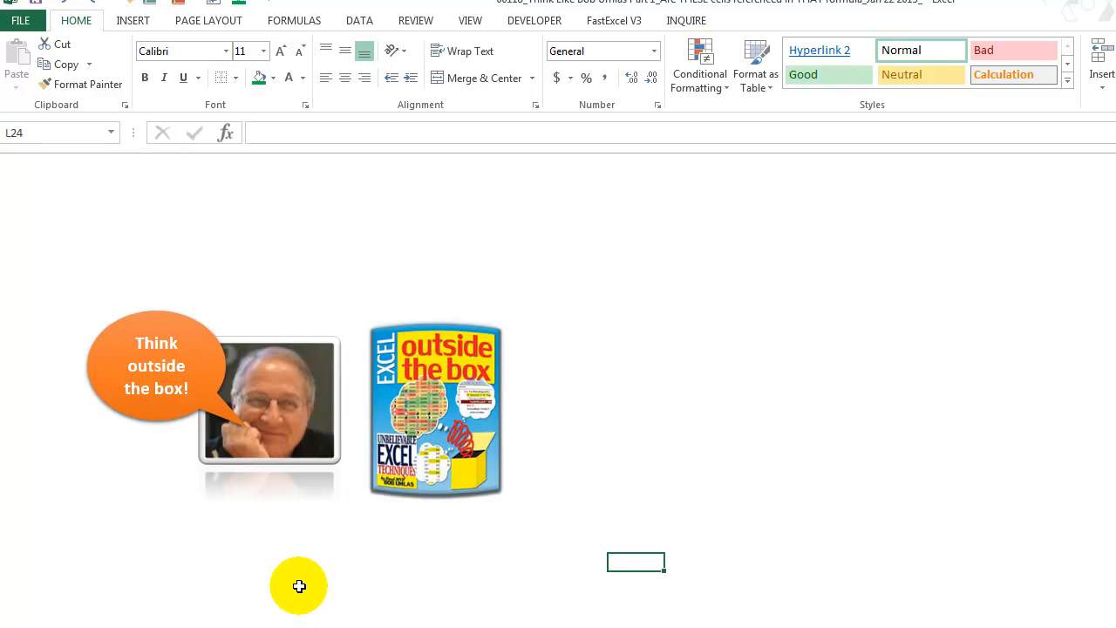
Open the linked web page of the Excel Outside the Box book and look through its table of contents and product details
mouse_move(414, 379)
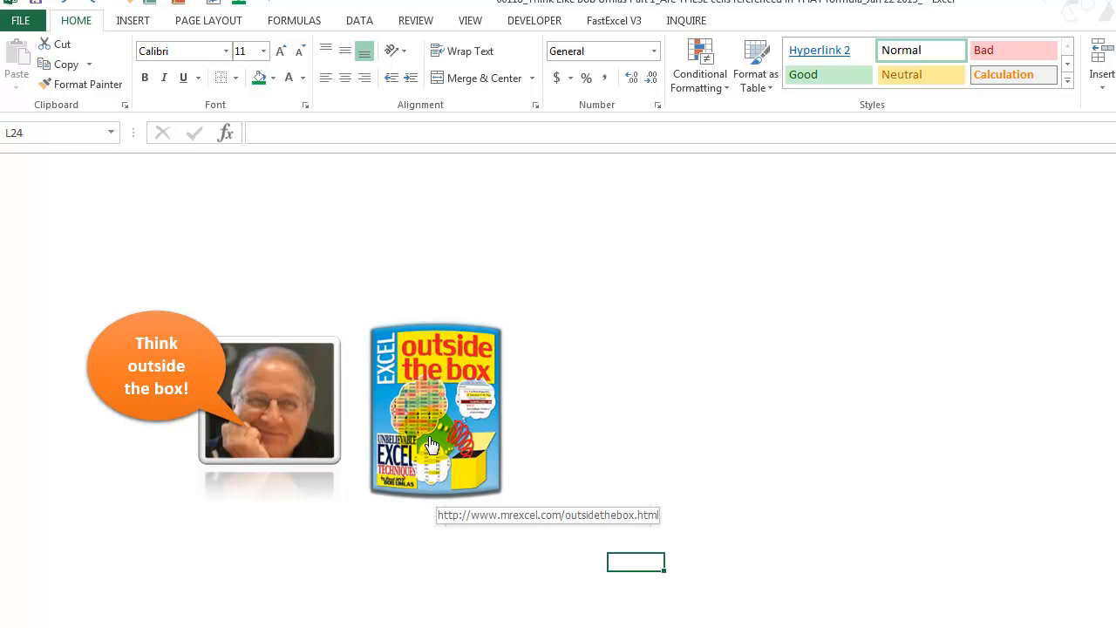
left_click(426, 425)
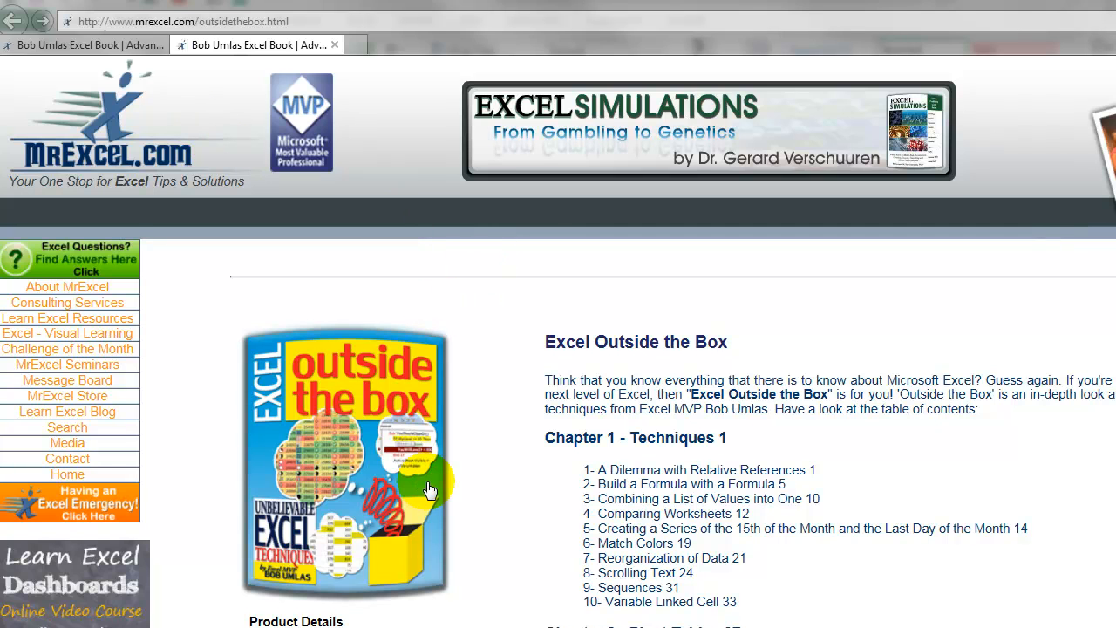
scroll(430, 490, "down", 3)
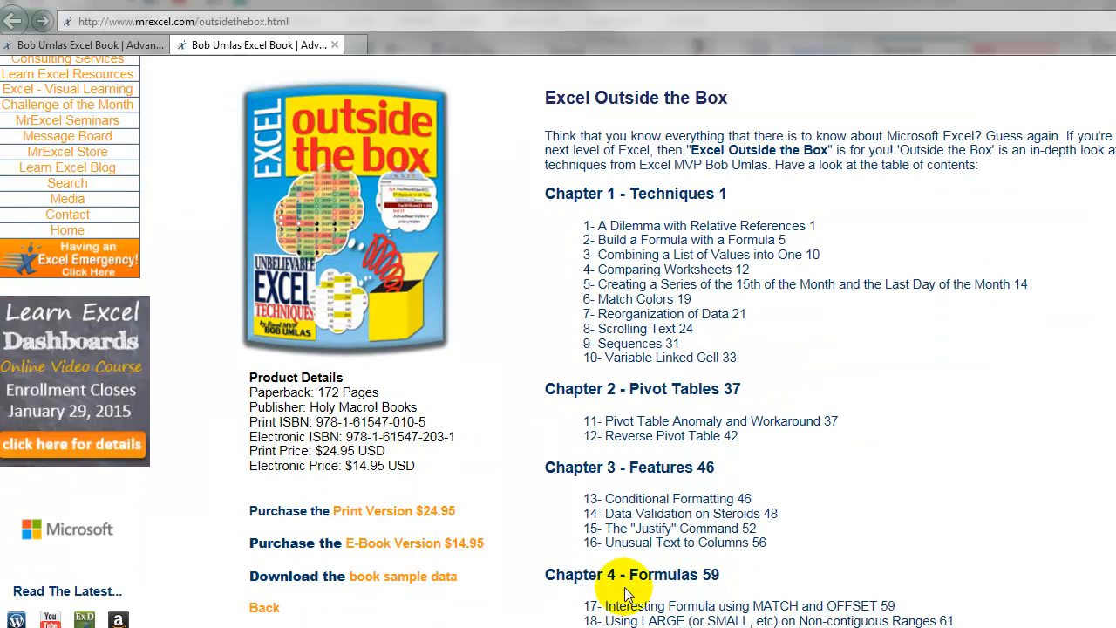
scroll(630, 571, "down", 3)
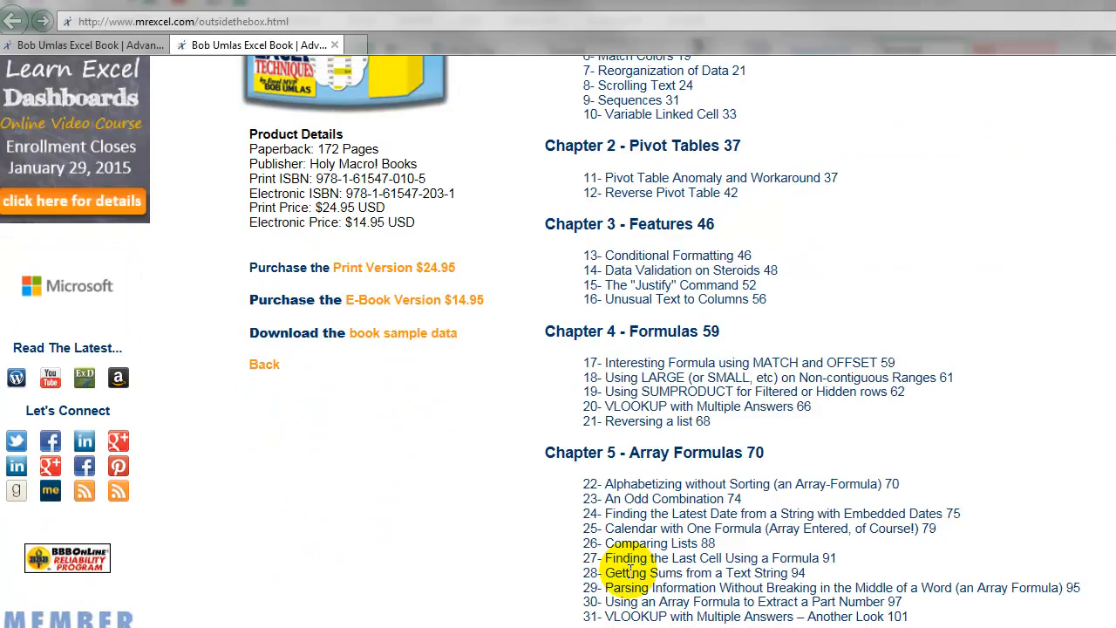
scroll(630, 571, "down", 9)
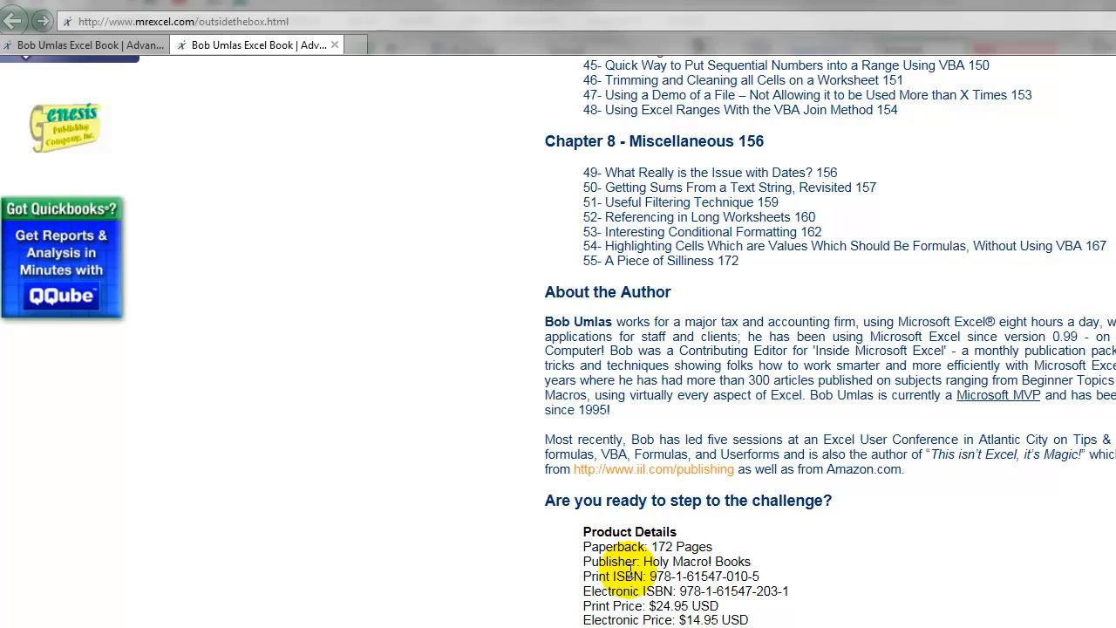
scroll(631, 572, "up", 18)
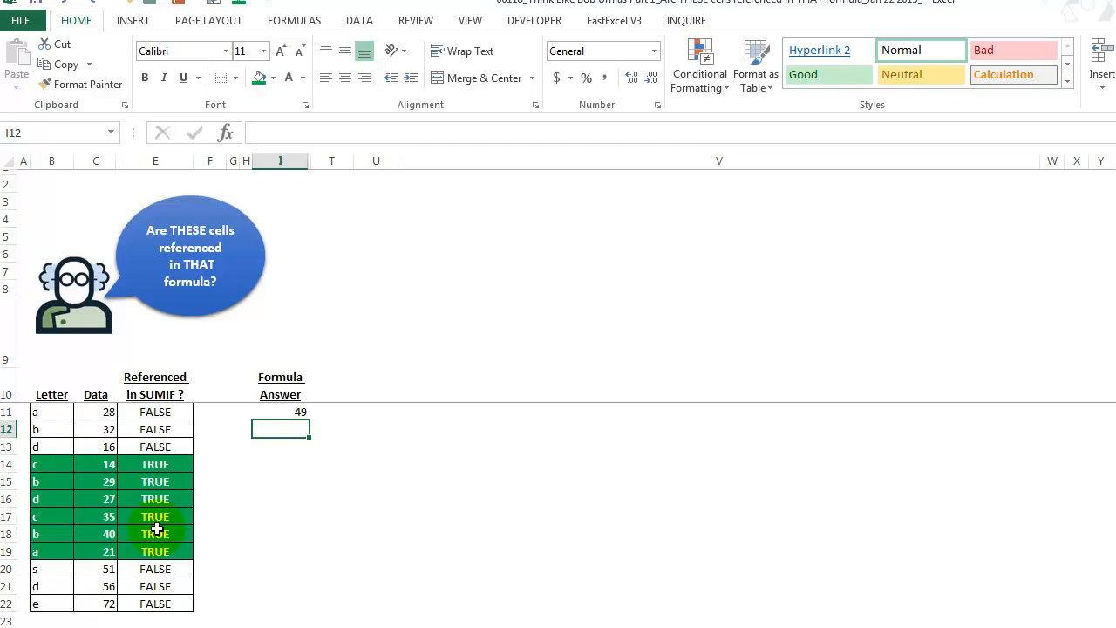
Change the SUMIF formula in I11 so its ranges start at row 12, giving =SUMIF($B$12:$B$19,"c",$C$12:$C$19)
left_click(288, 412)
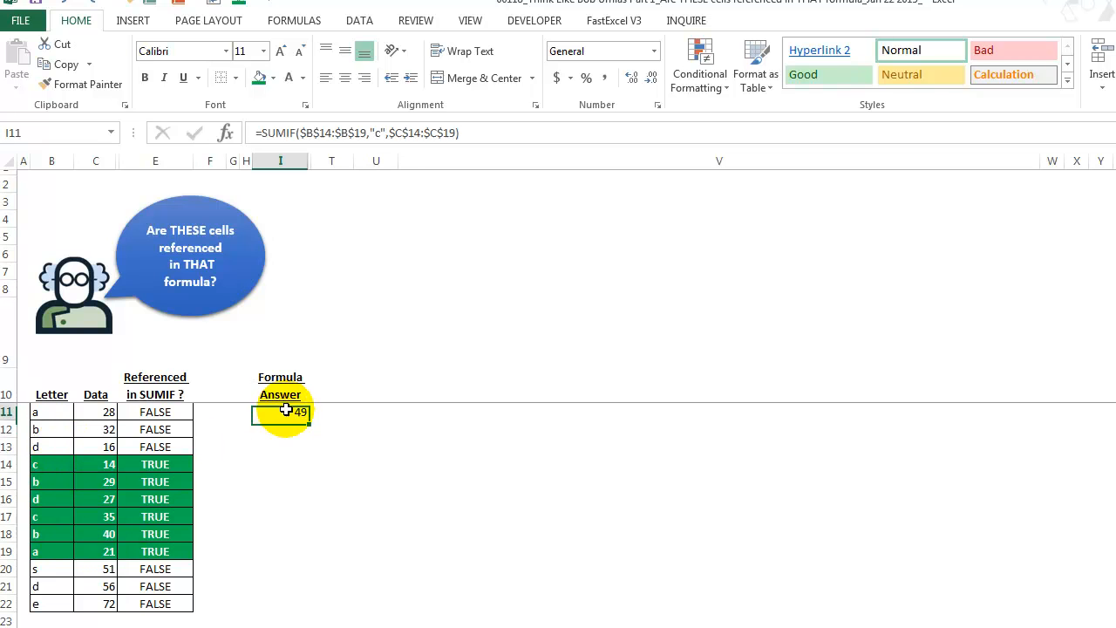
left_click(321, 129)
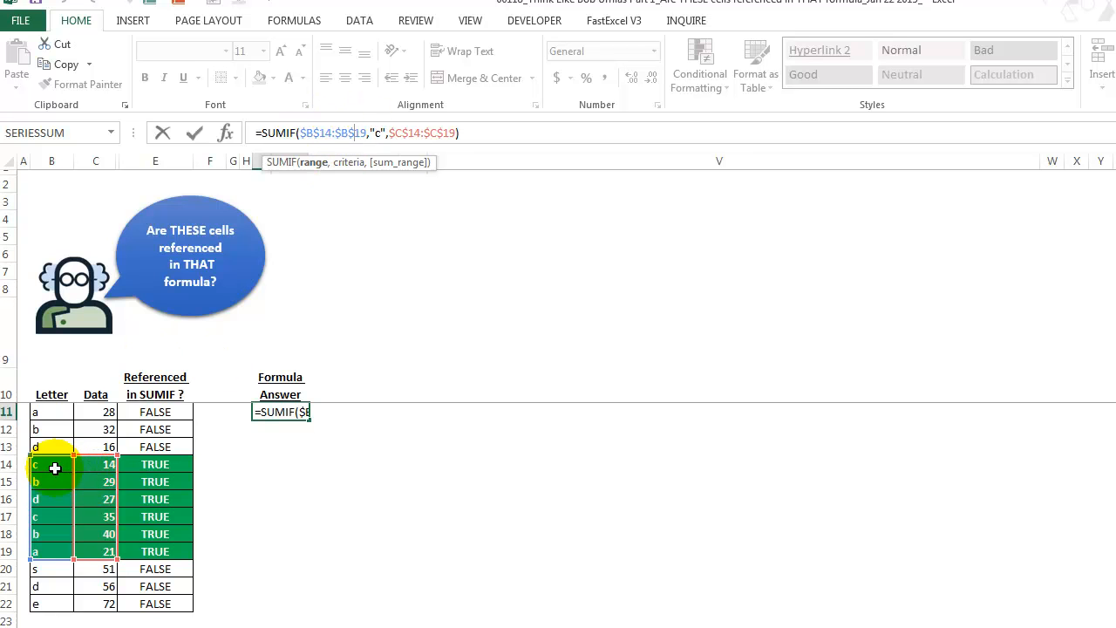
left_click(327, 134)
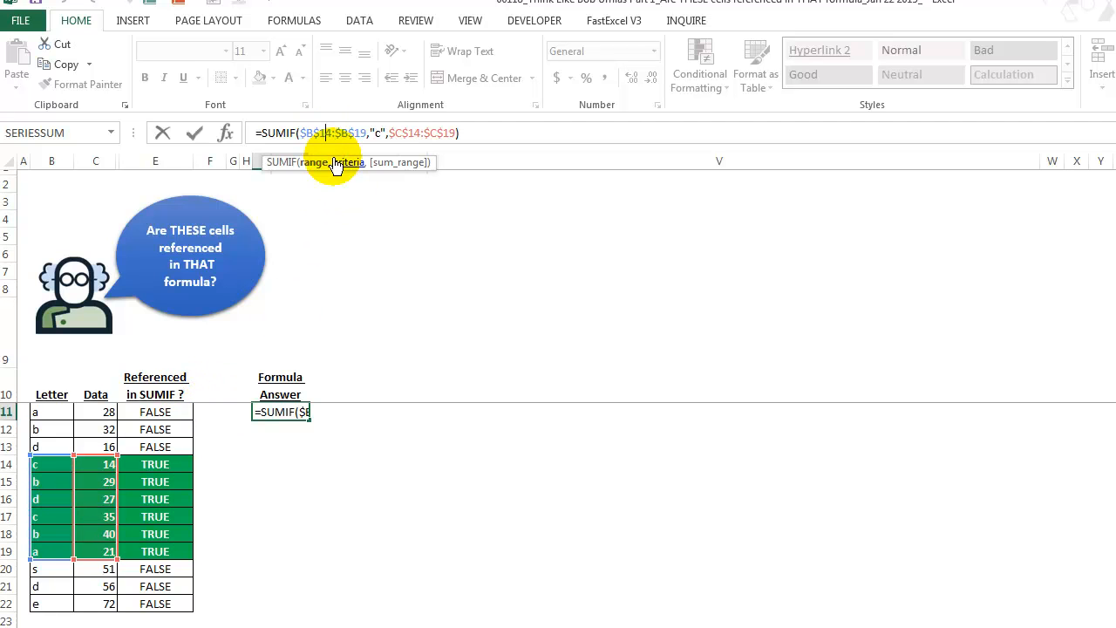
key("Delete")
type("2")
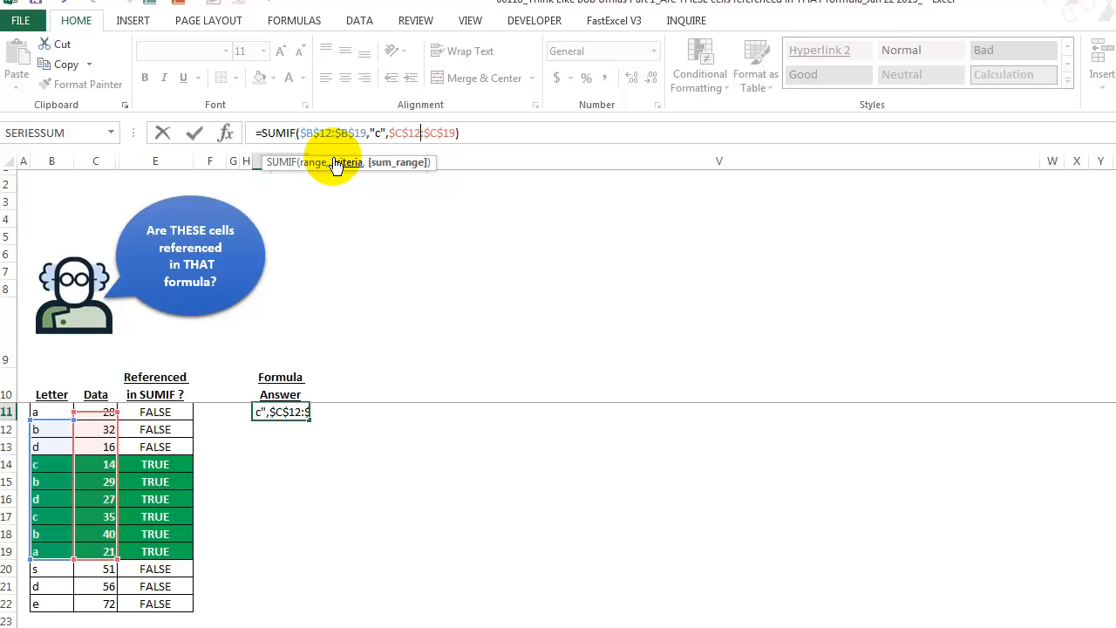
key("Return")
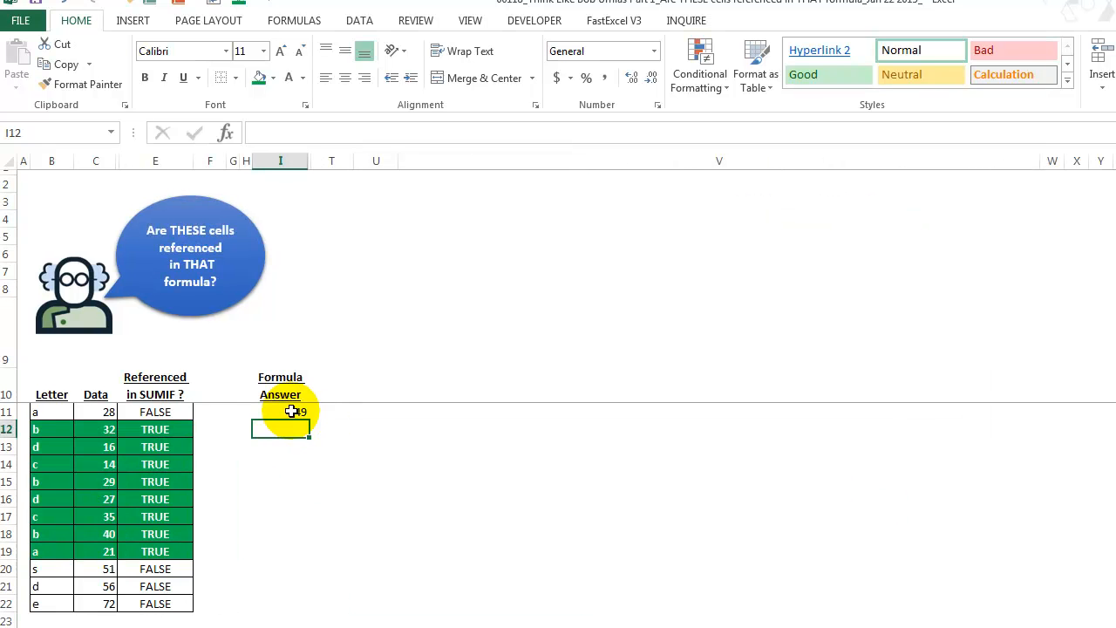
Trace the precedents of the SUMIF formula in I11 to see the referenced ranges, and remove the arrows
left_click(280, 411)
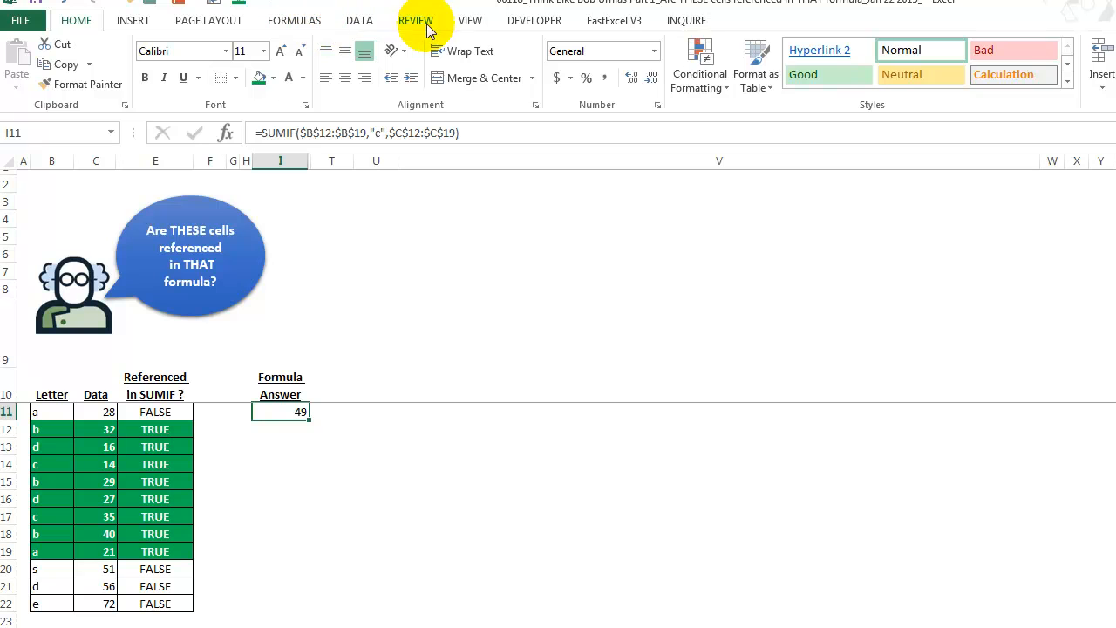
left_click(302, 24)
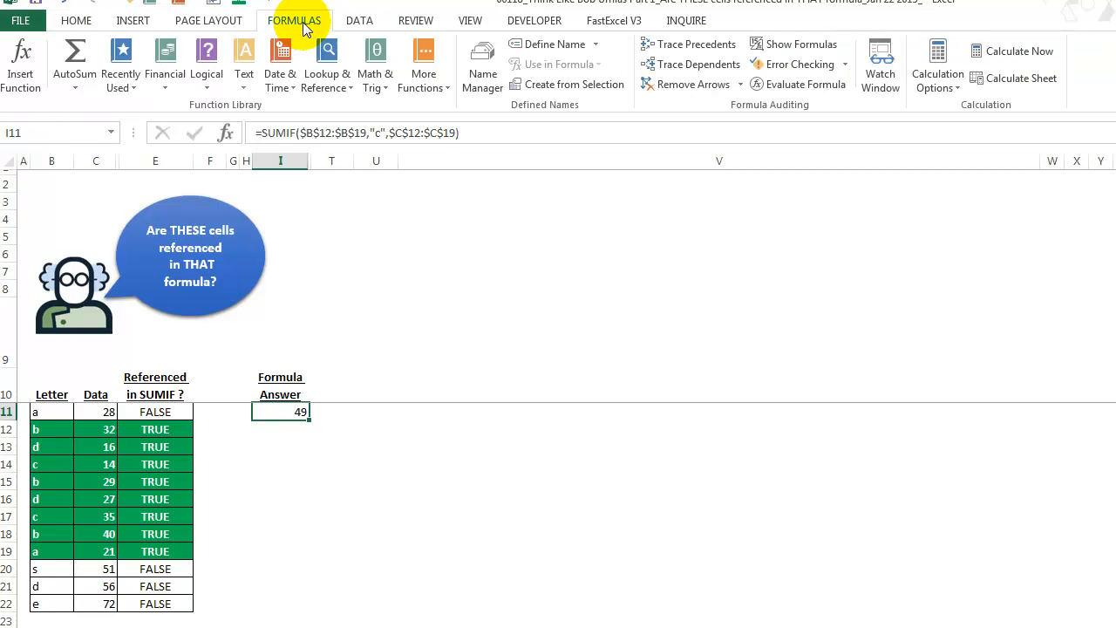
left_click(714, 49)
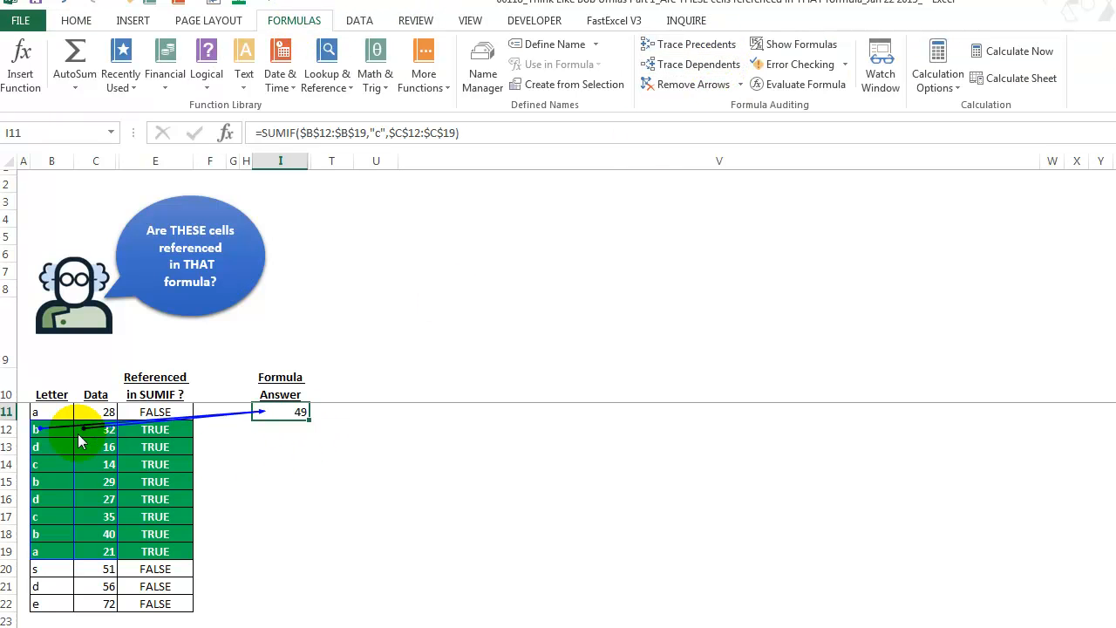
left_click(280, 463)
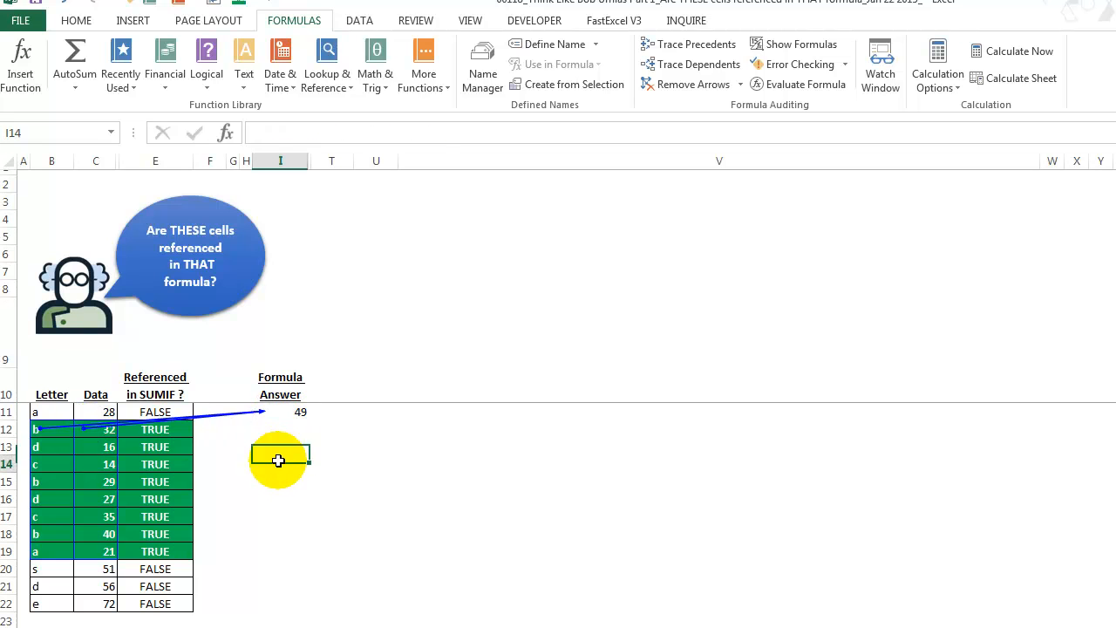
left_click(284, 413)
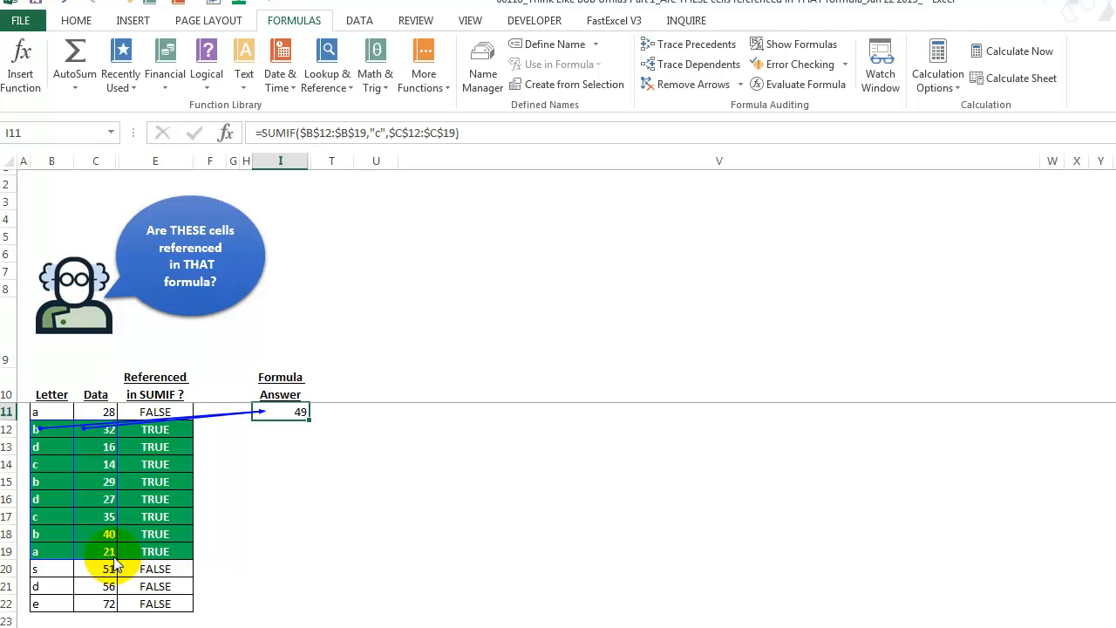
left_click(364, 542)
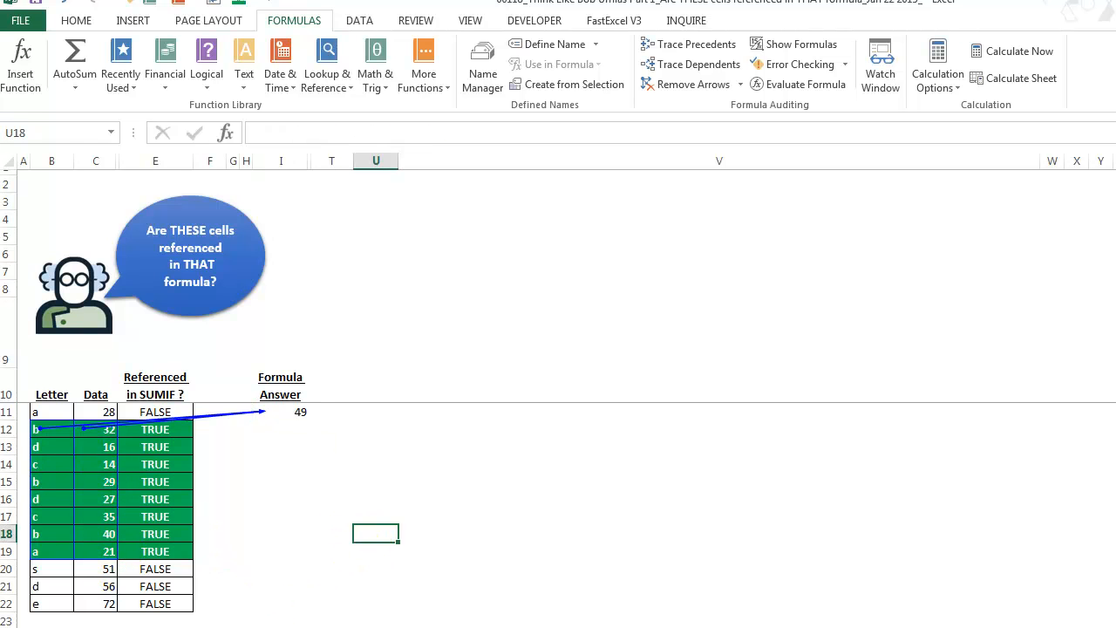
left_click(196, 619)
left_click(287, 413)
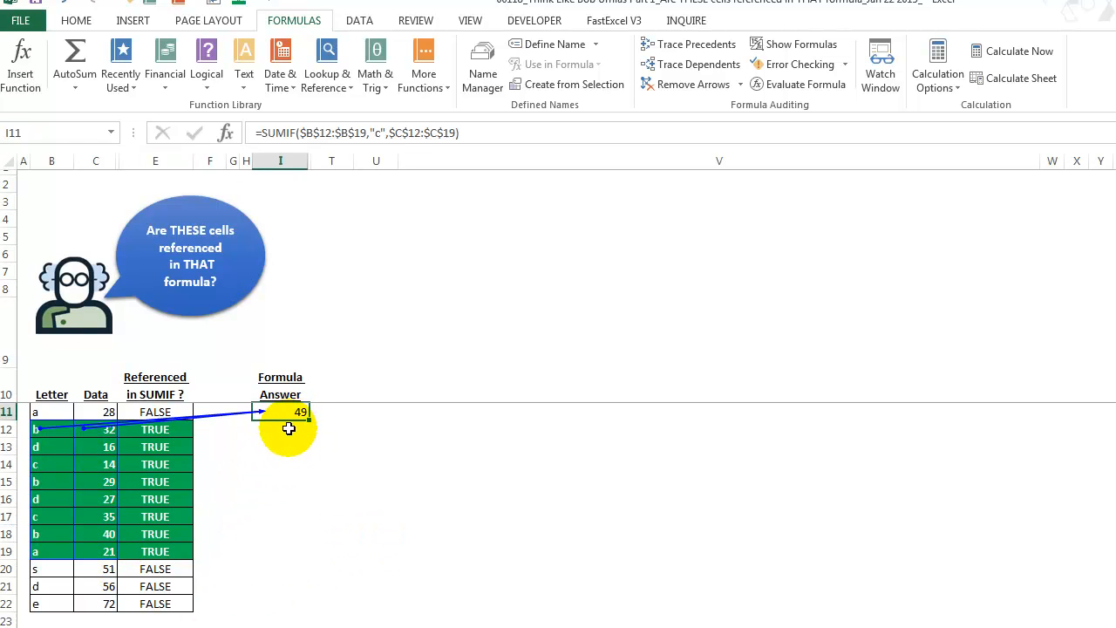
left_click(693, 84)
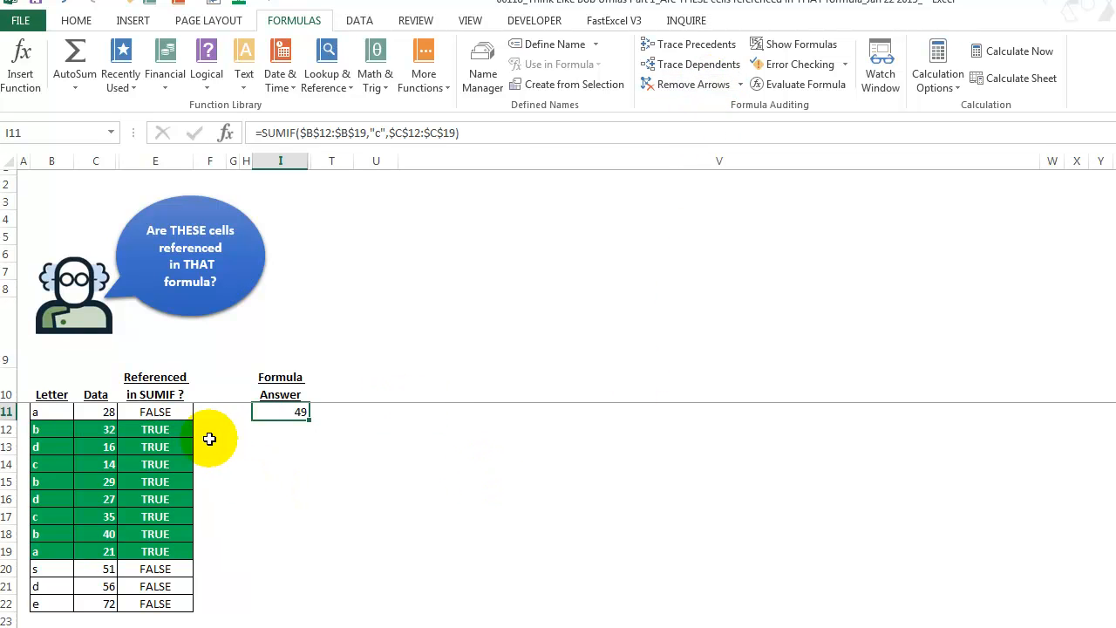
Examine the Referenced in SUMIF column and display the ranges used by the SUMIF formula in I11, leaving the formula as it is
left_click_drag(155, 412, 158, 602)
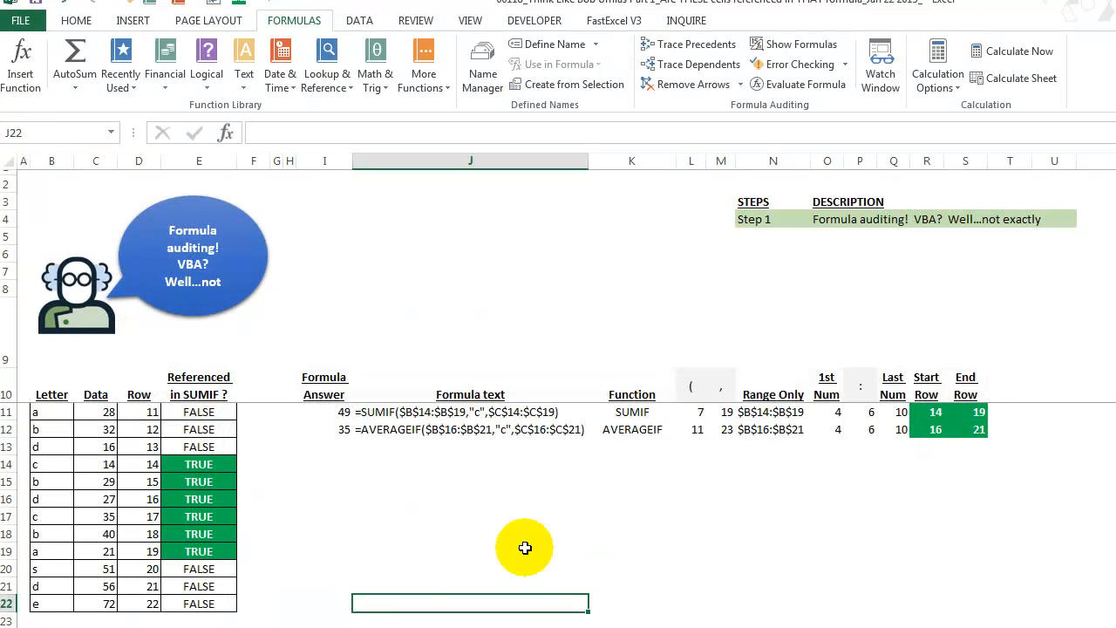
left_click(321, 418)
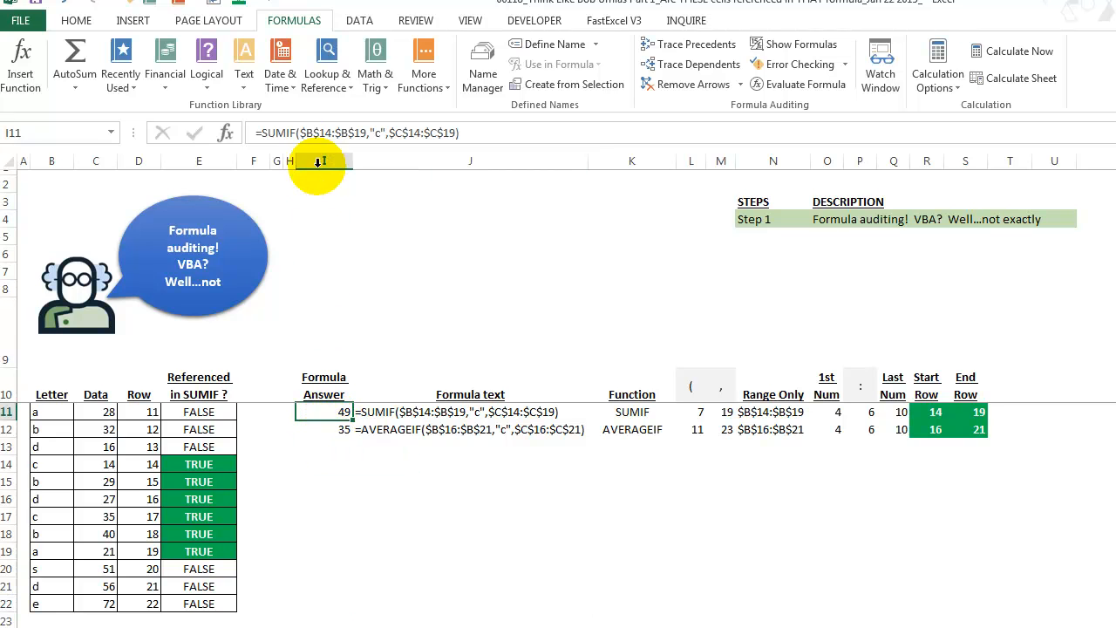
left_click(324, 132)
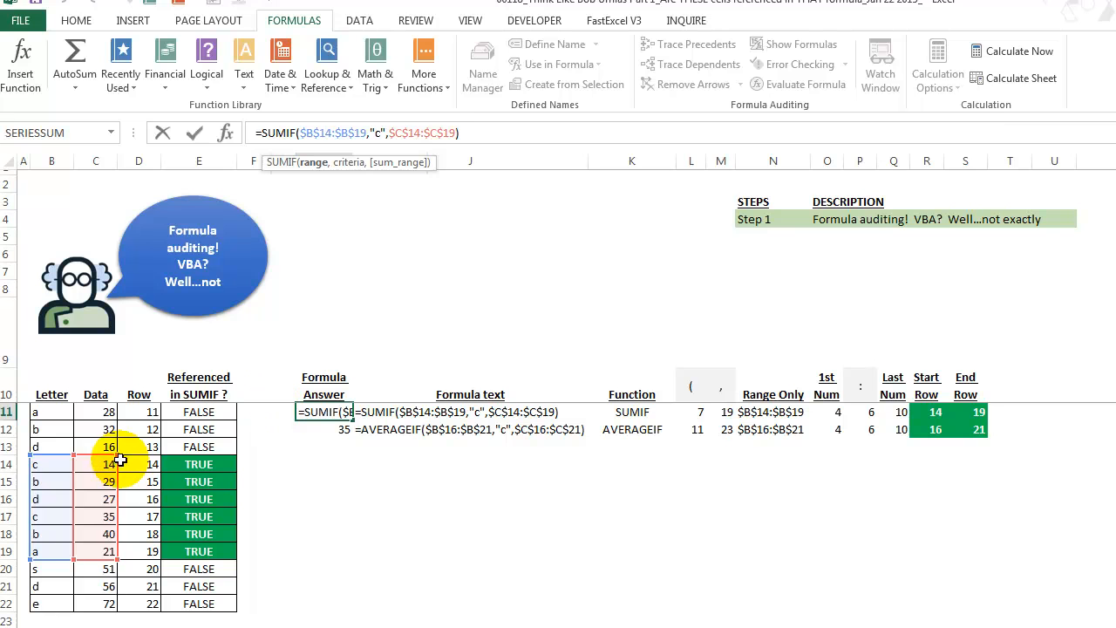
key("Escape")
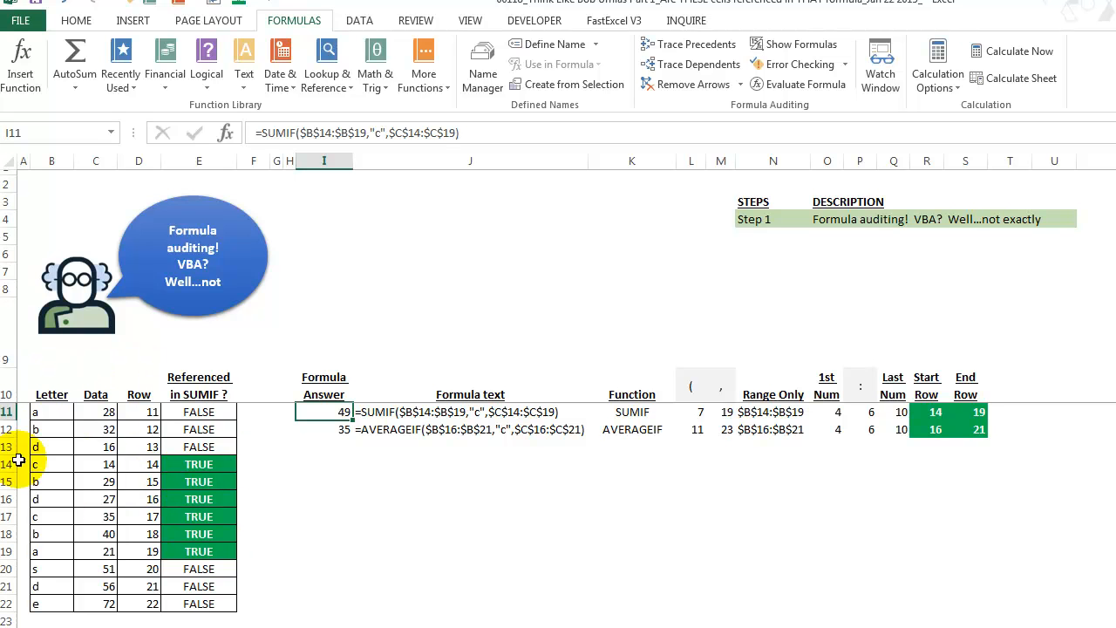
Try to copy the formatting of E11:E22 onto the Letter, Data and Row columns in B11:D22
left_click_drag(175, 412, 183, 602)
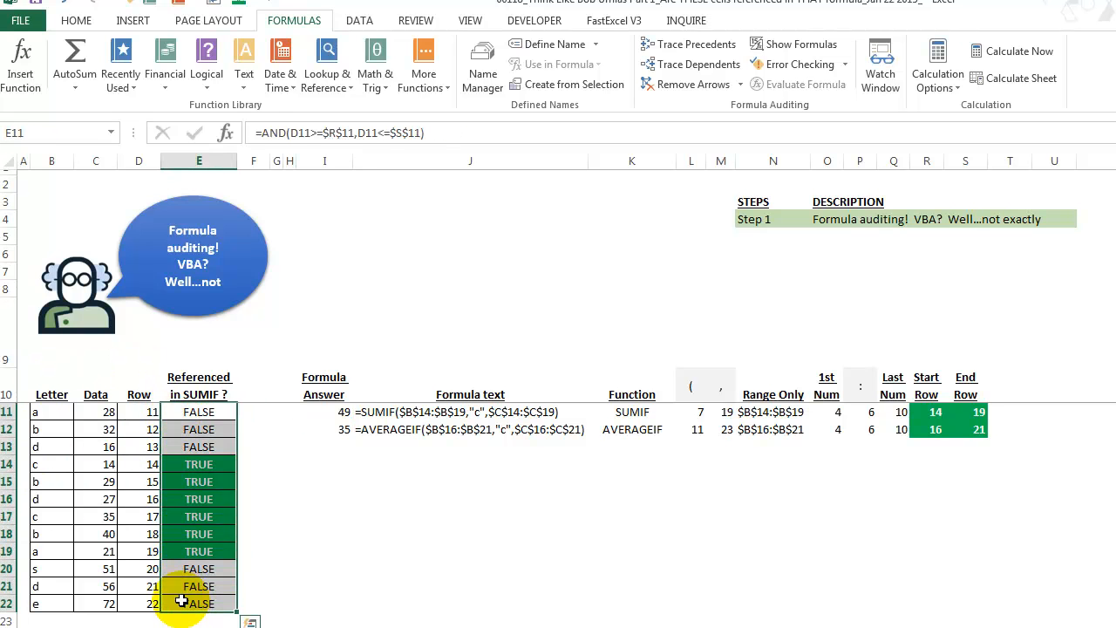
key("ctrl+c")
left_click_drag(52, 408, 150, 606)
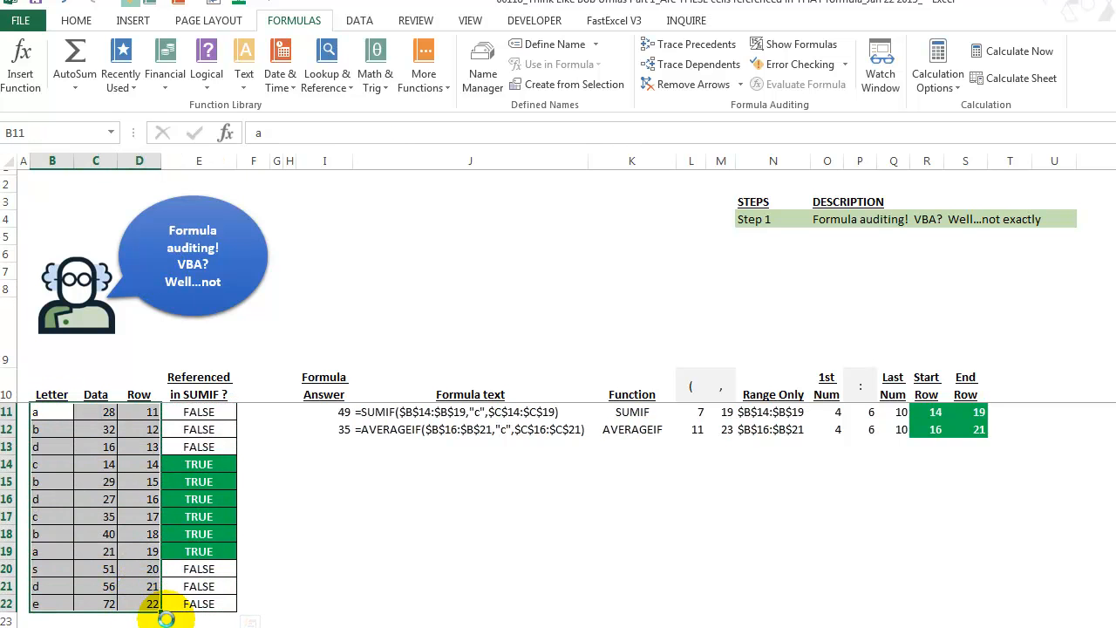
Edit the conditional formatting rule of E11:E22 so its formula locks the column, =$E11=TRUE, and apply it
left_click_drag(199, 412, 198, 604)
left_click(75, 20)
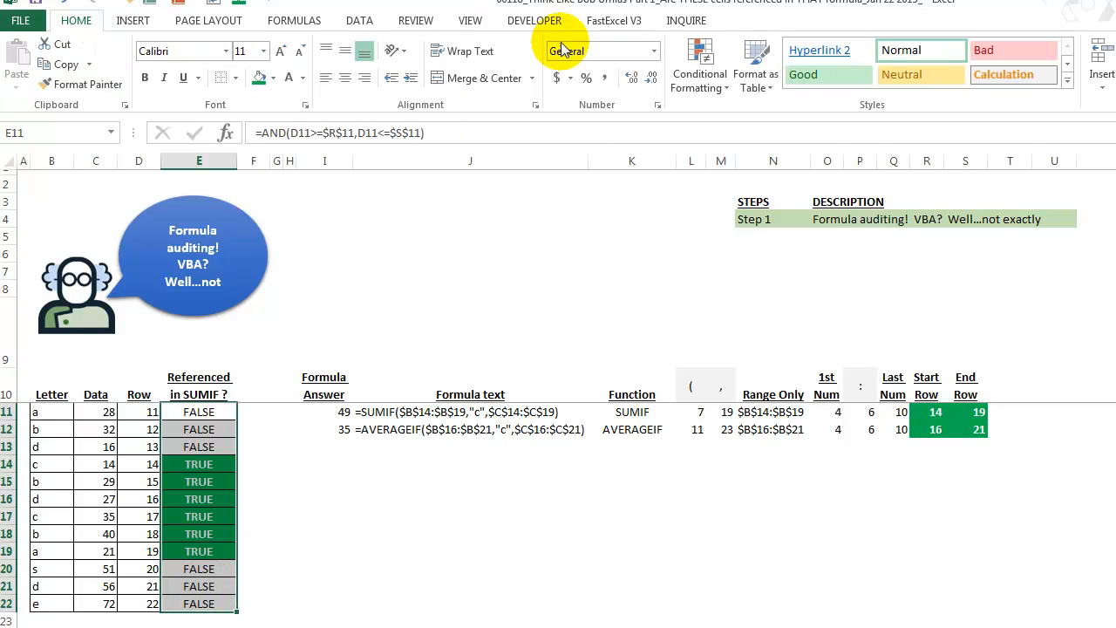
left_click(699, 62)
left_click(703, 343)
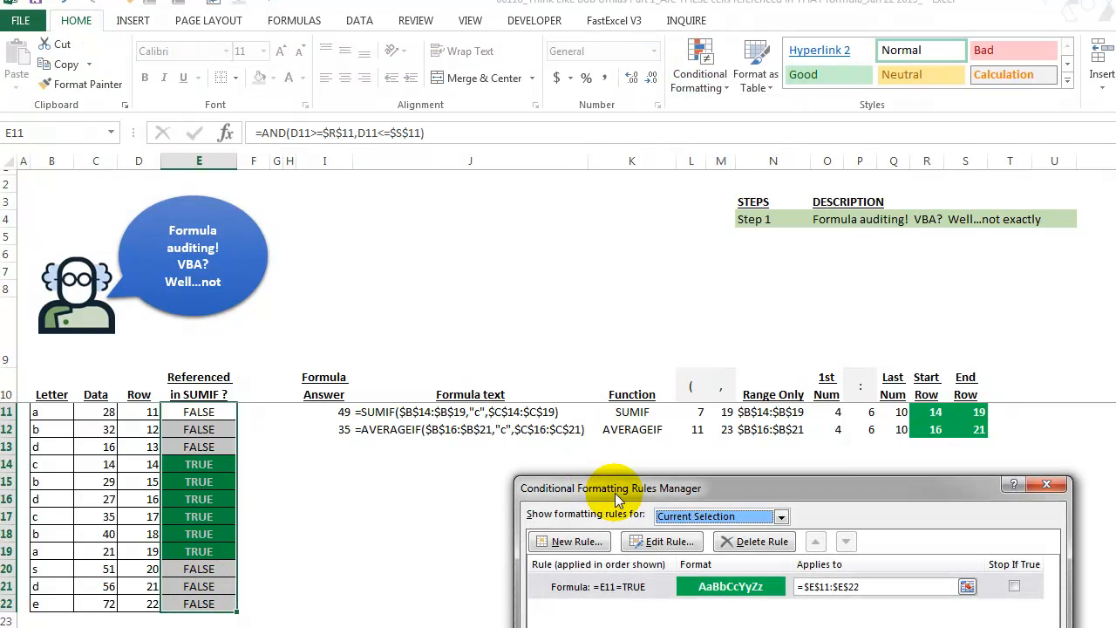
left_click_drag(641, 502, 471, 262)
left_click(458, 361)
left_click(441, 319)
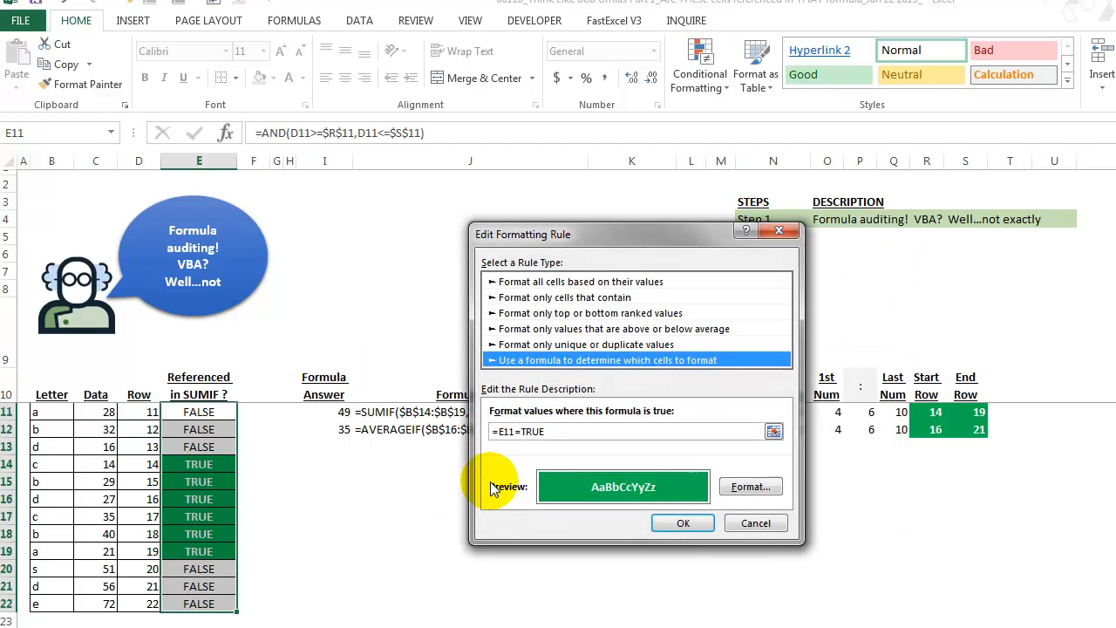
left_click(501, 433)
type("$")
left_click(700, 523)
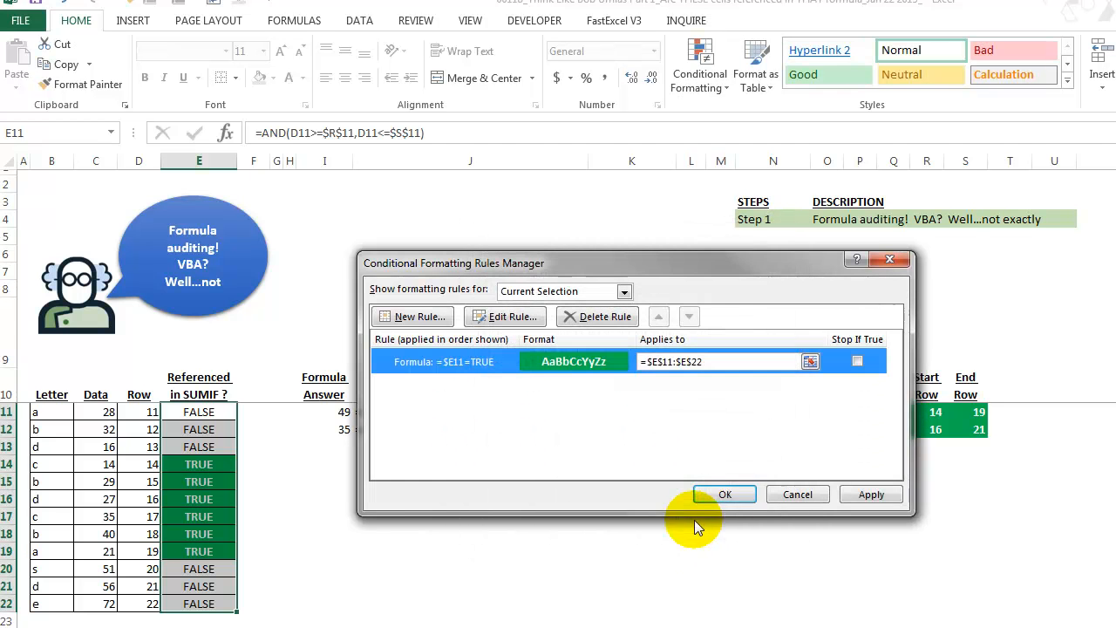
left_click(732, 494)
Copy the formatting of E11:E22 onto B11:D22 with Format Painter
left_click(79, 84)
mouse_move(61, 410)
left_mouse_down()
mouse_move(164, 536)
mouse_move(162, 600)
left_mouse_up()
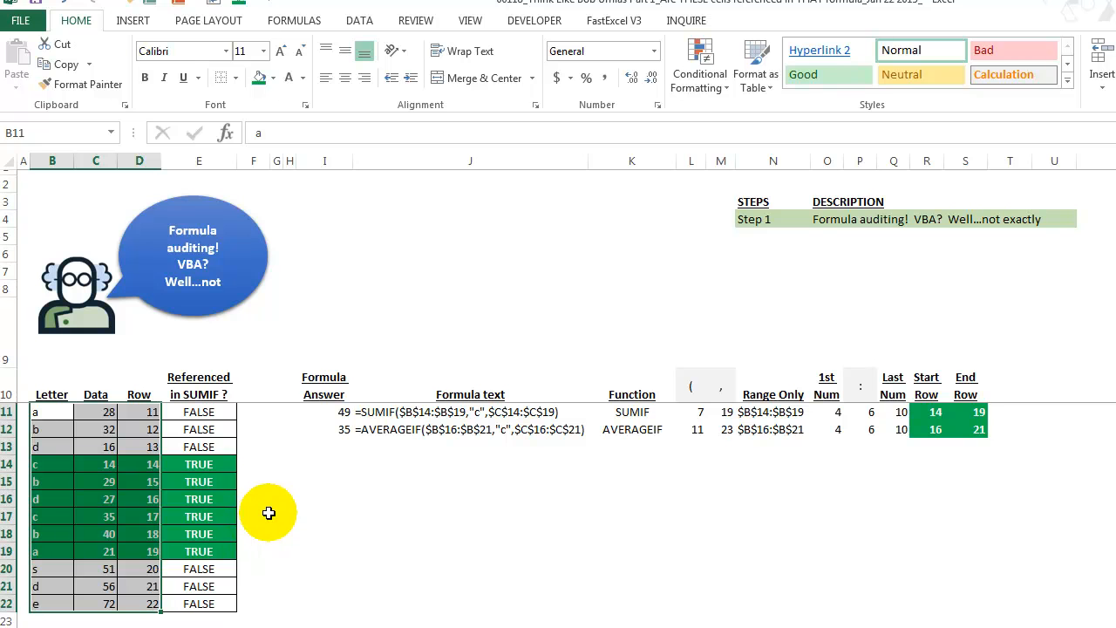
Compare the ranges referenced by the SUMIF formula in I11 with the green highlighted rows
left_click(312, 412)
left_click(316, 136)
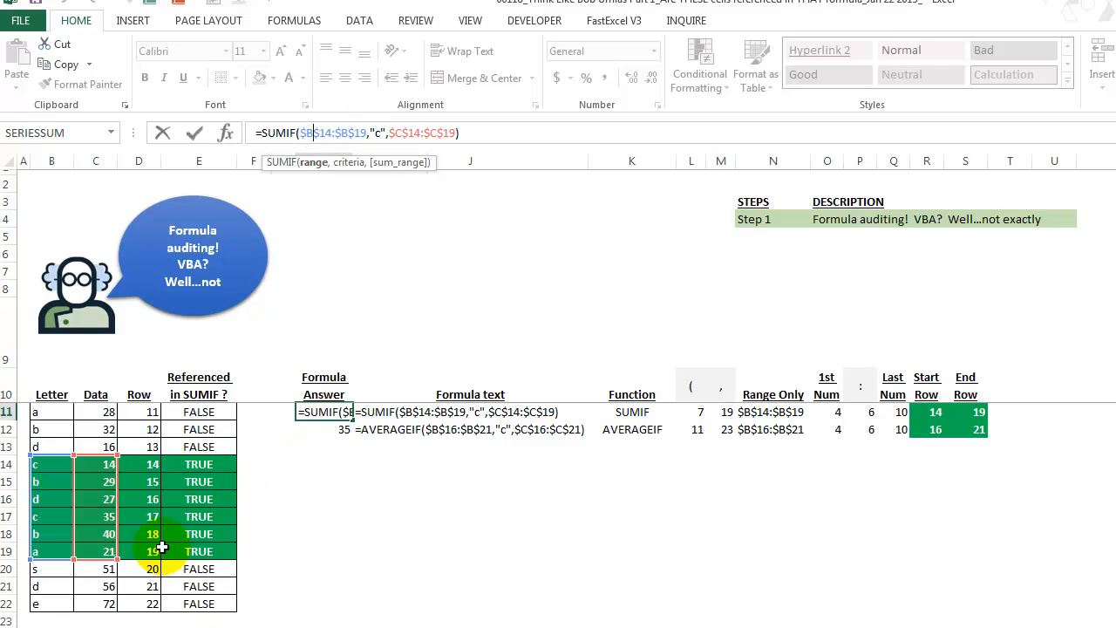
key("Escape")
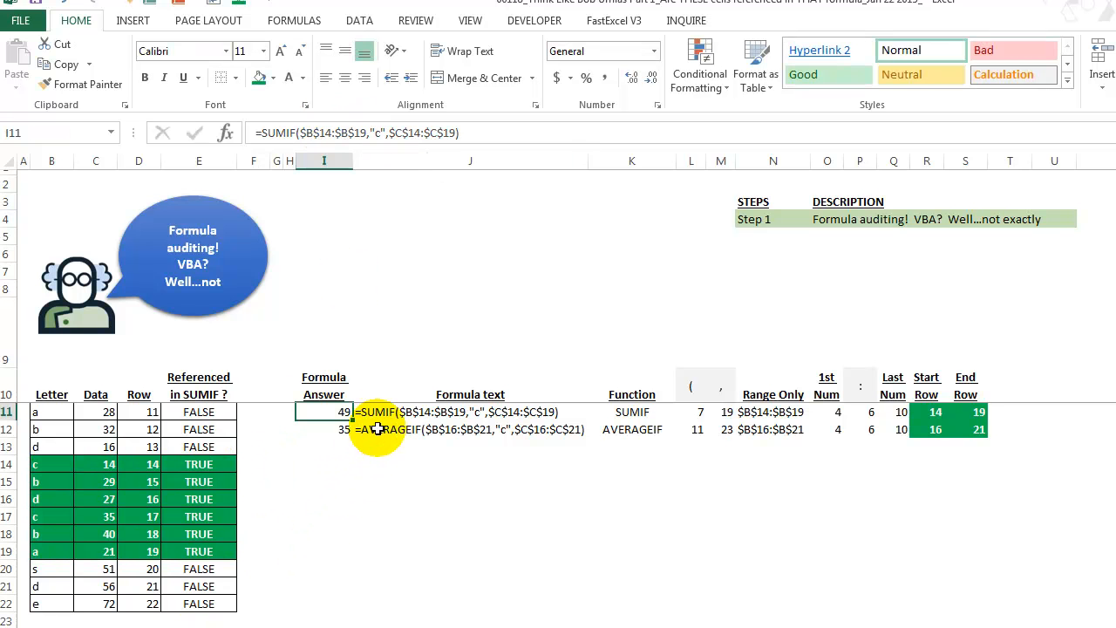
Inspect the formula behind the formula text in J11 and the one extracting the function name in K11
left_click(385, 413)
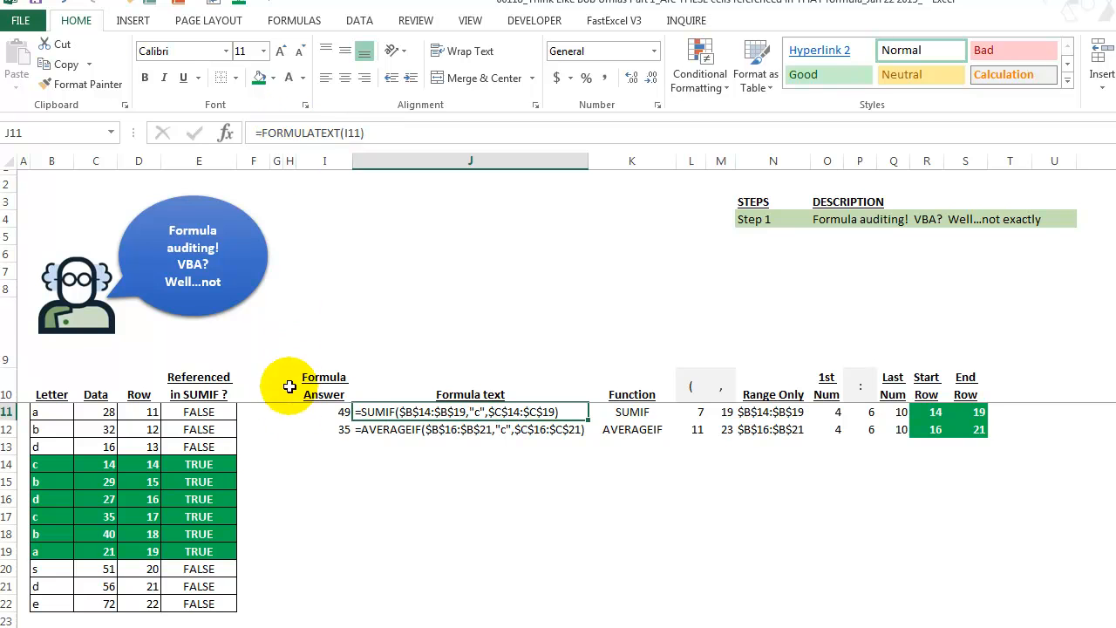
left_click(436, 445)
left_click(409, 411)
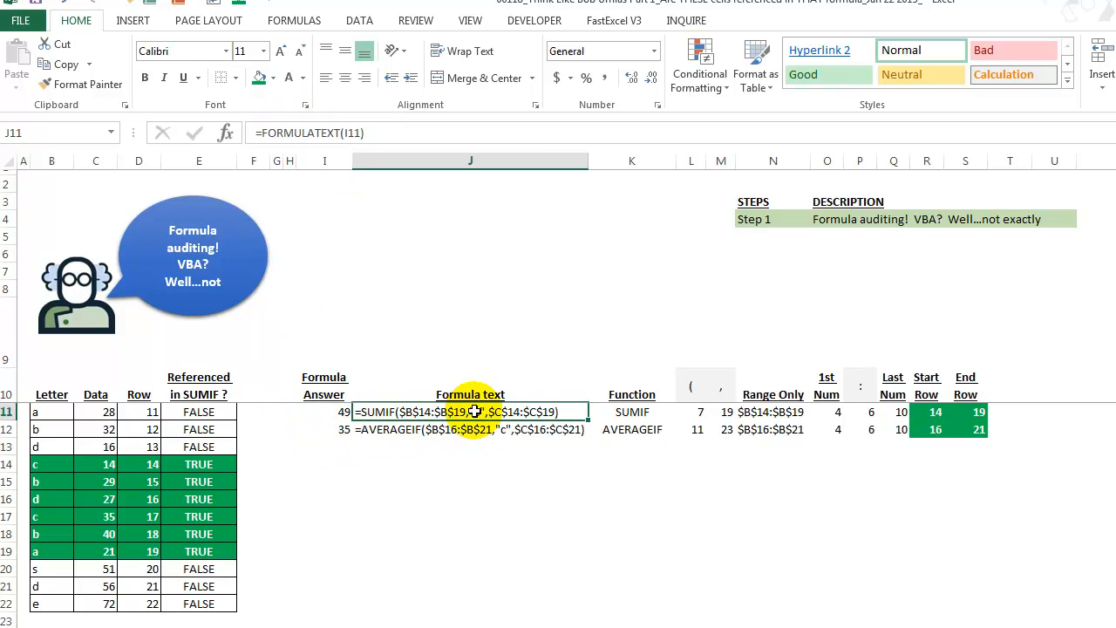
left_click(634, 412)
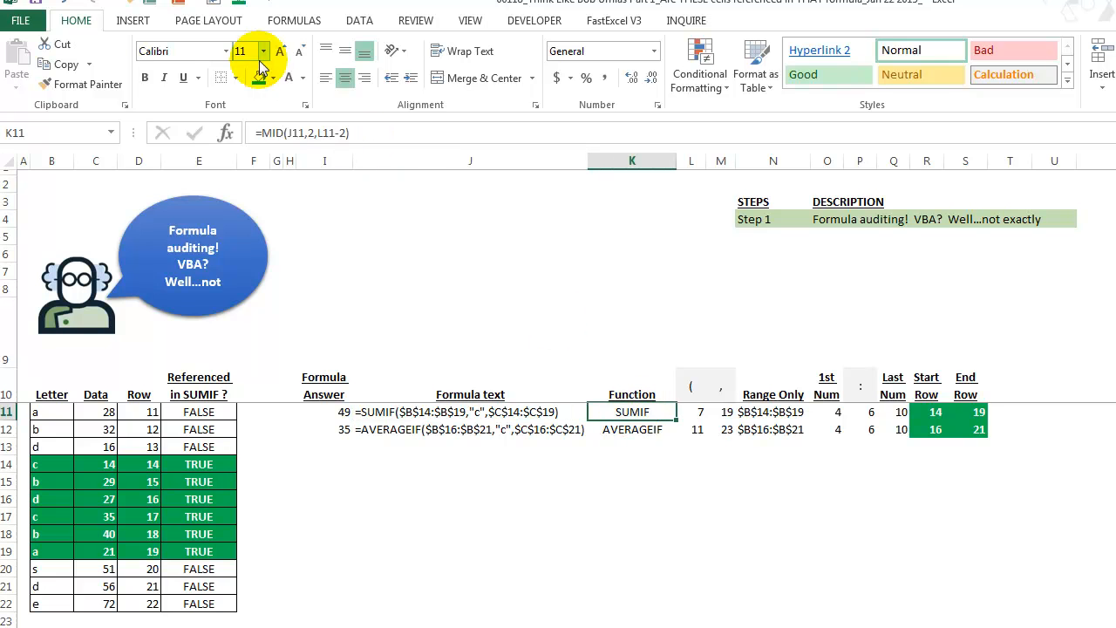
Trace the inputs of the MID formula in K11 to the opening-parenthesis header in L10 and the formula text in J11
left_click(290, 134)
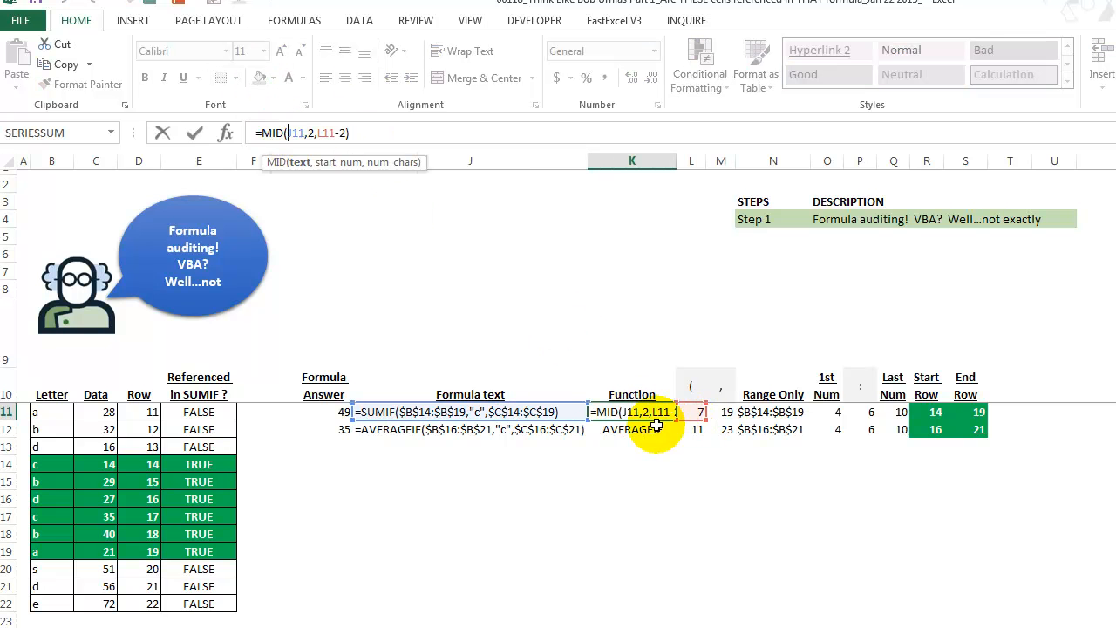
key("Escape")
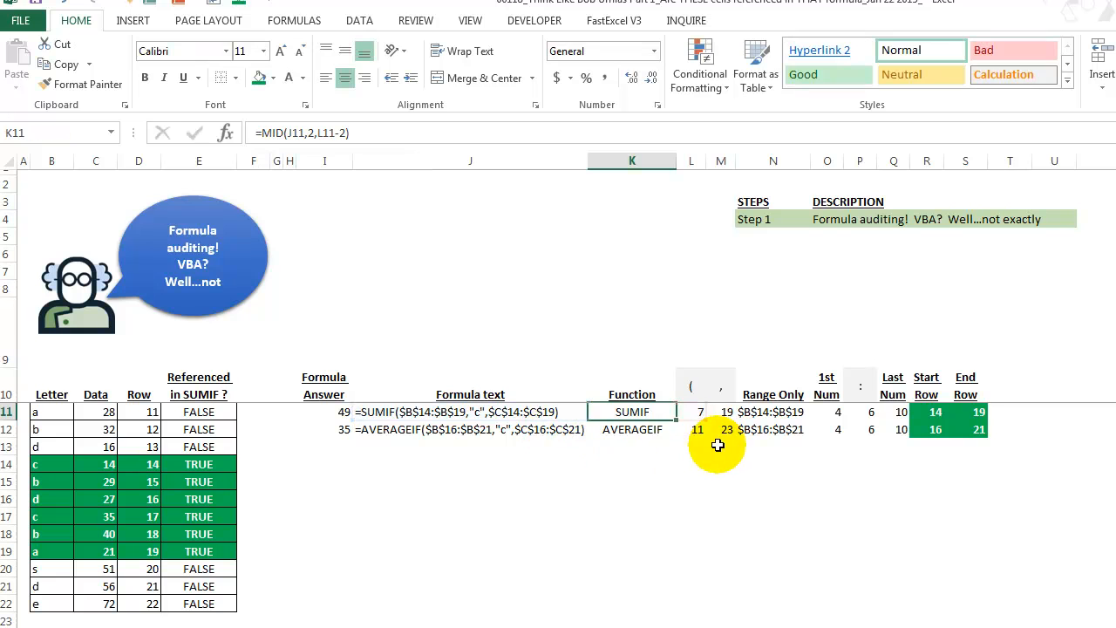
left_click(693, 389)
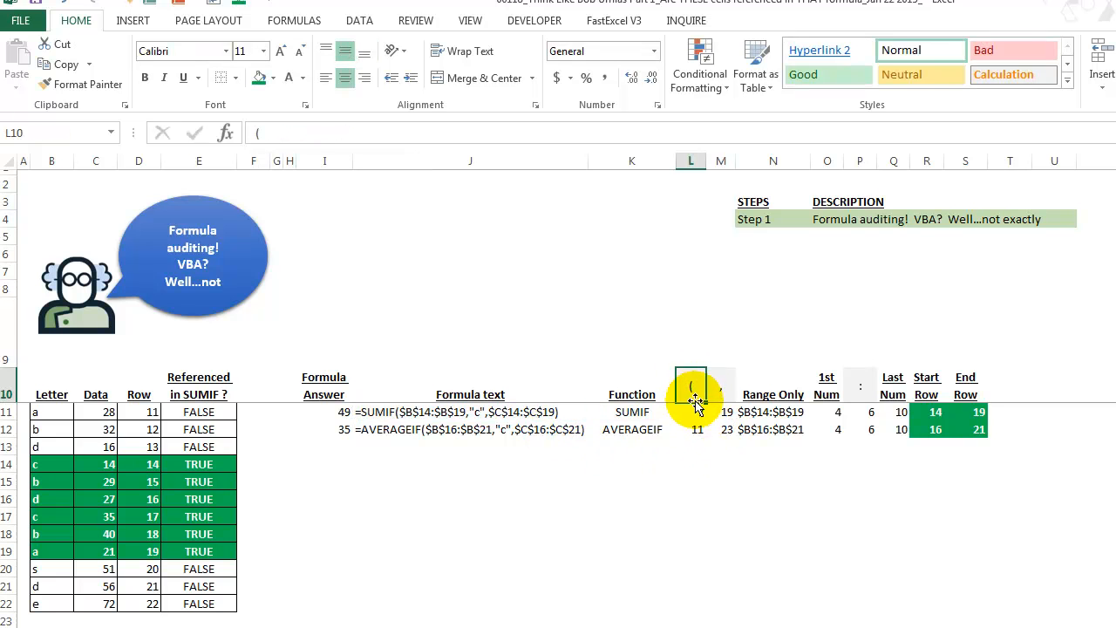
left_click(365, 412)
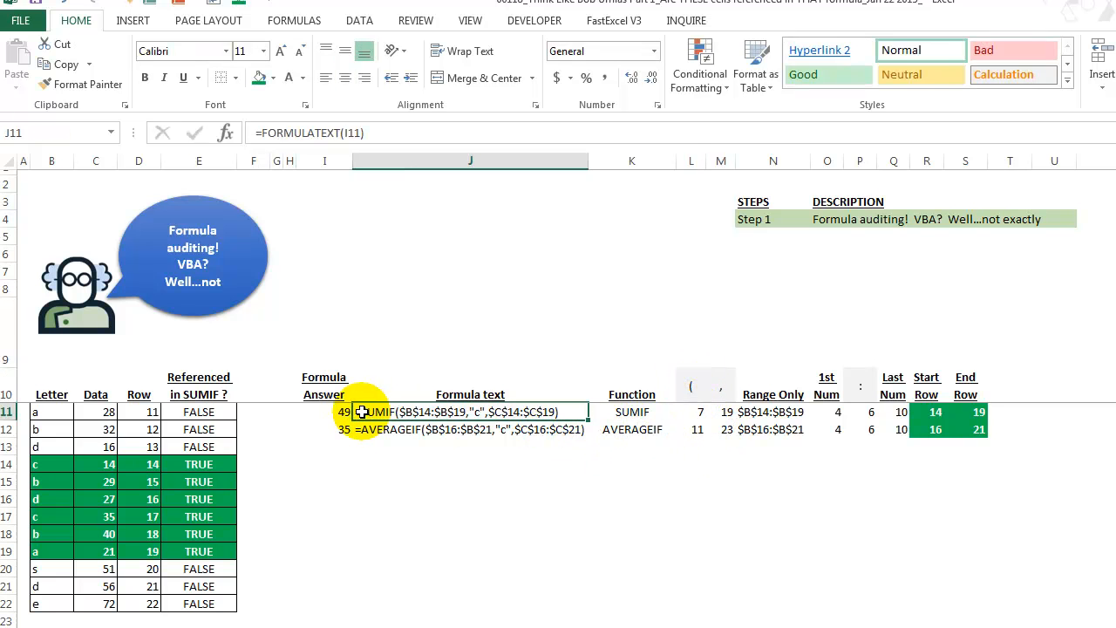
left_click(642, 413)
left_click(638, 428)
left_click(637, 412)
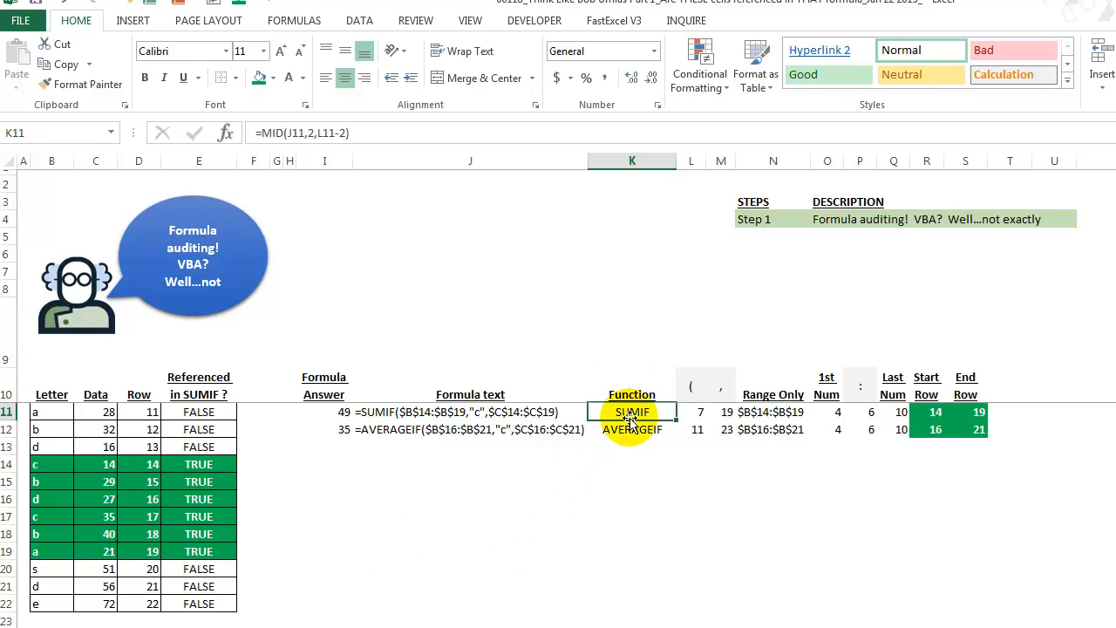
Inspect the cells referenced by the FIND formula in L11 that locates the opening parenthesis
left_click(695, 411)
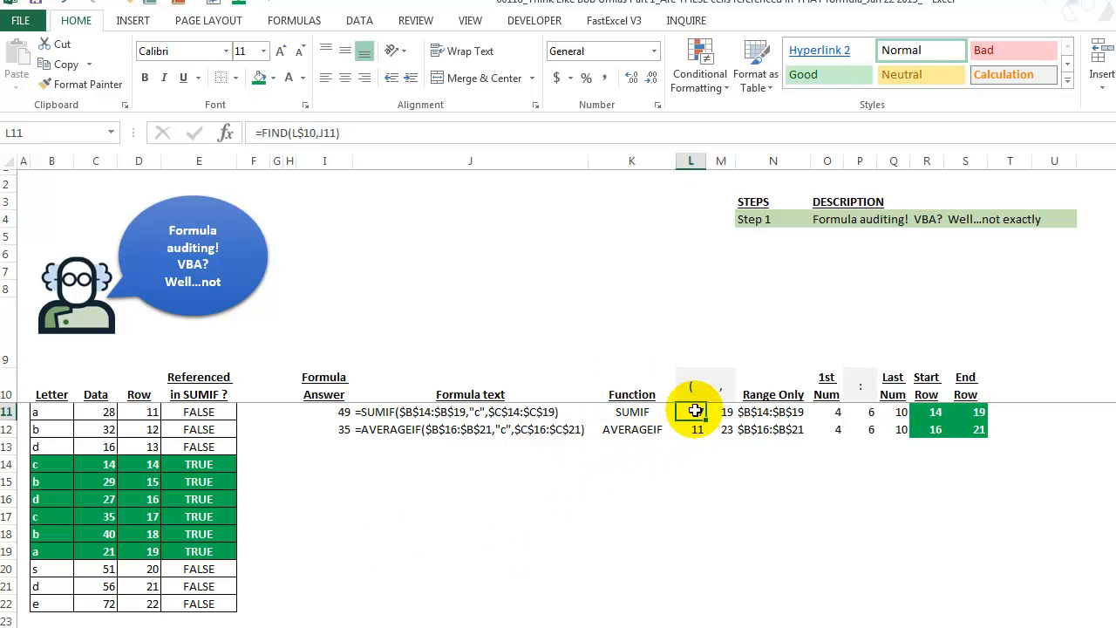
left_click(443, 130)
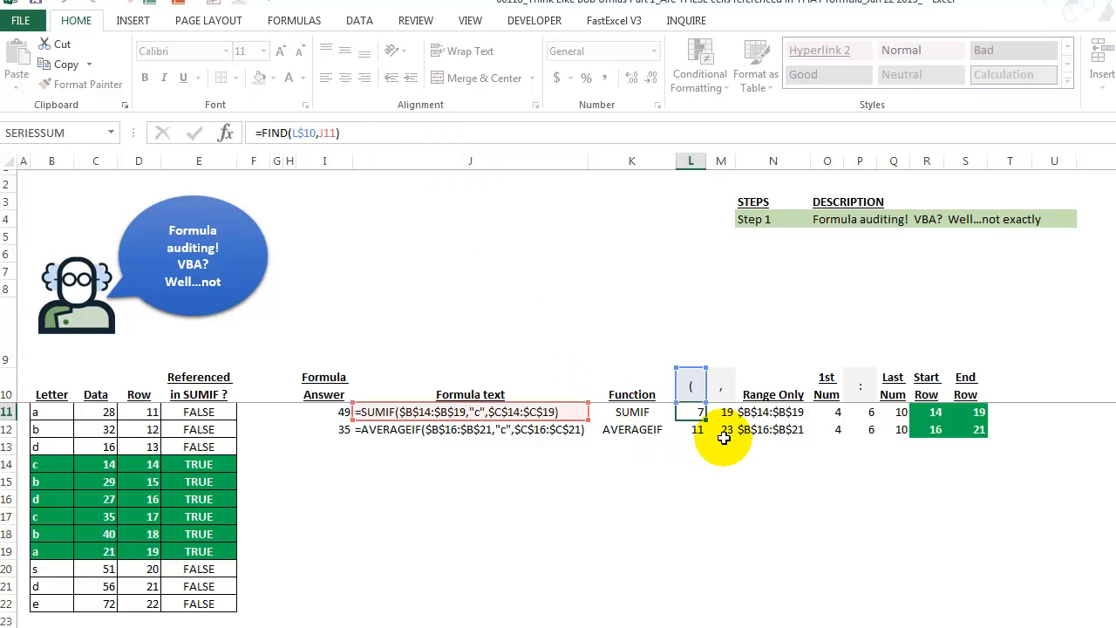
key("Escape")
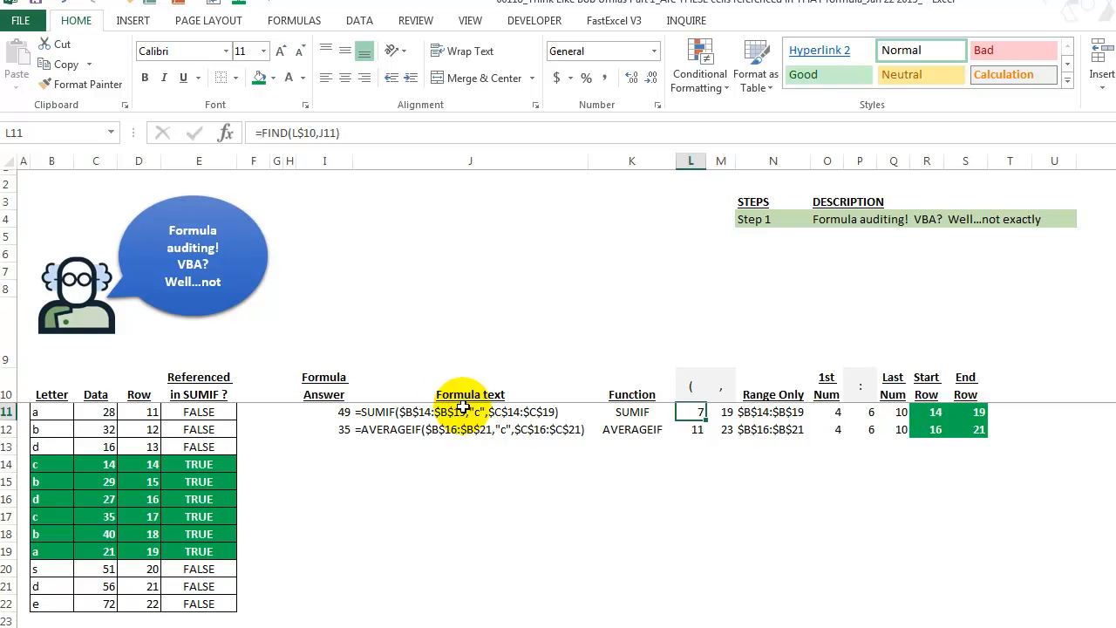
Inspect the MID formula in N11, evaluate its start_num argument L11+1 in place, and undo the evaluation
left_click(778, 413)
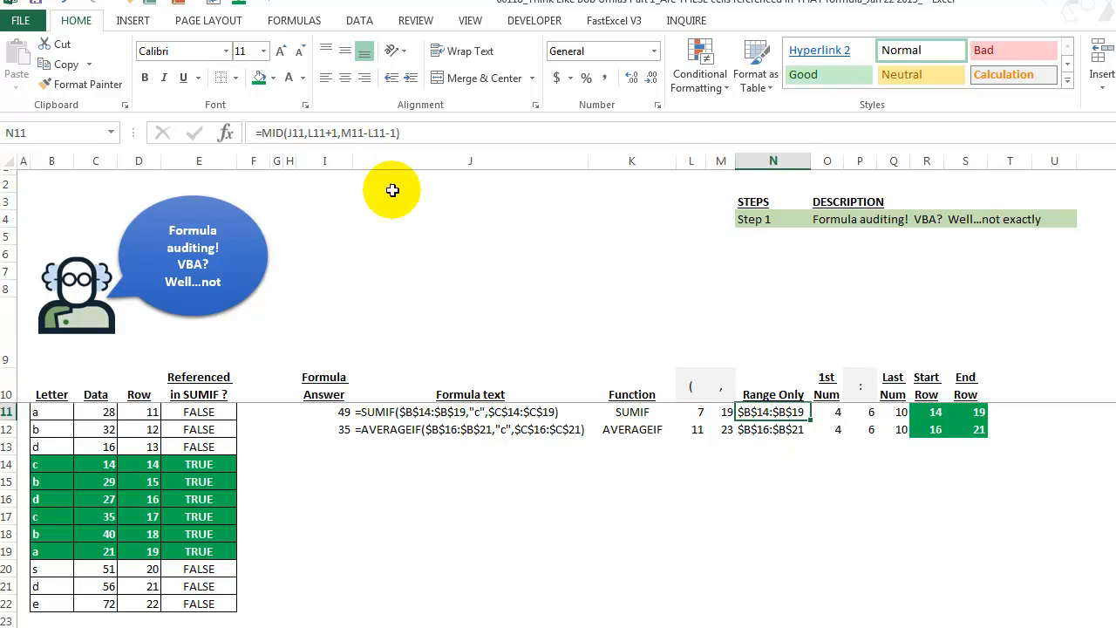
left_click(335, 135)
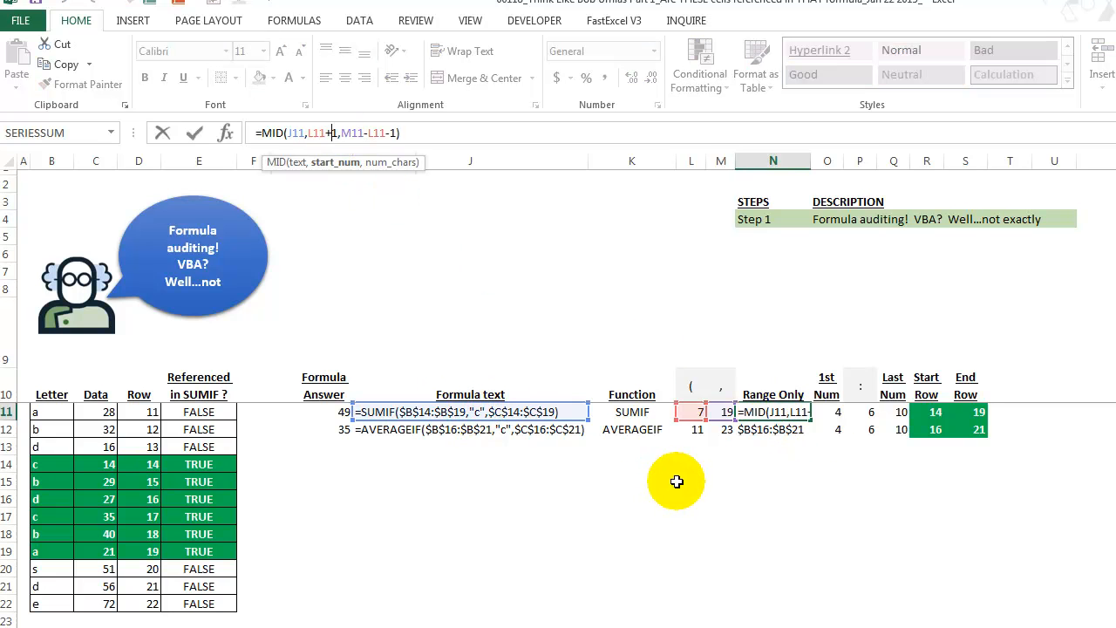
key("Escape")
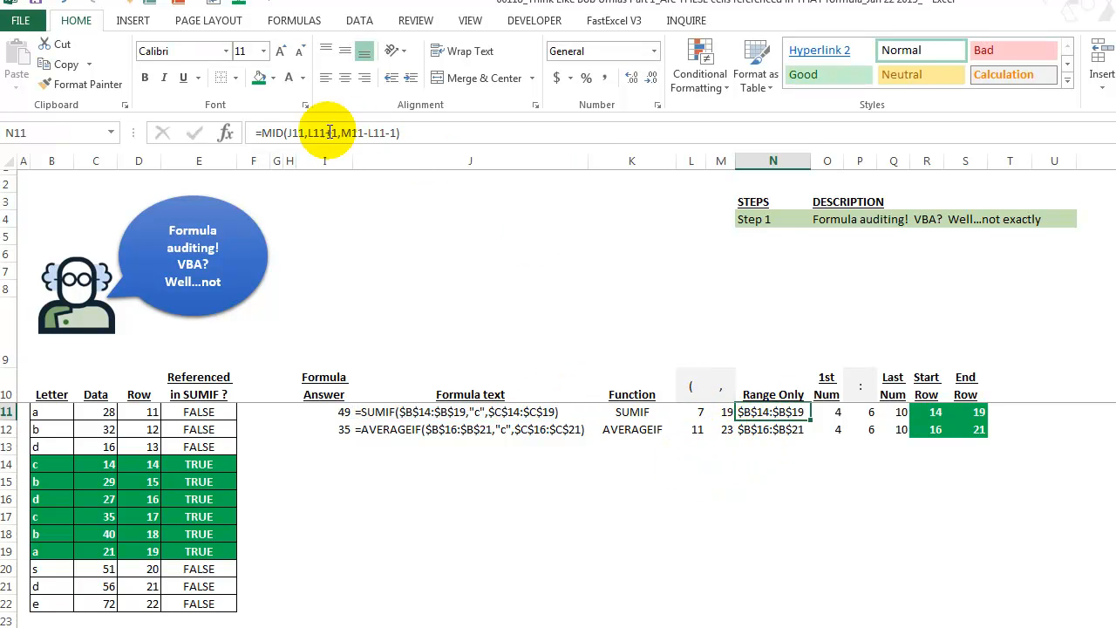
left_click(293, 133)
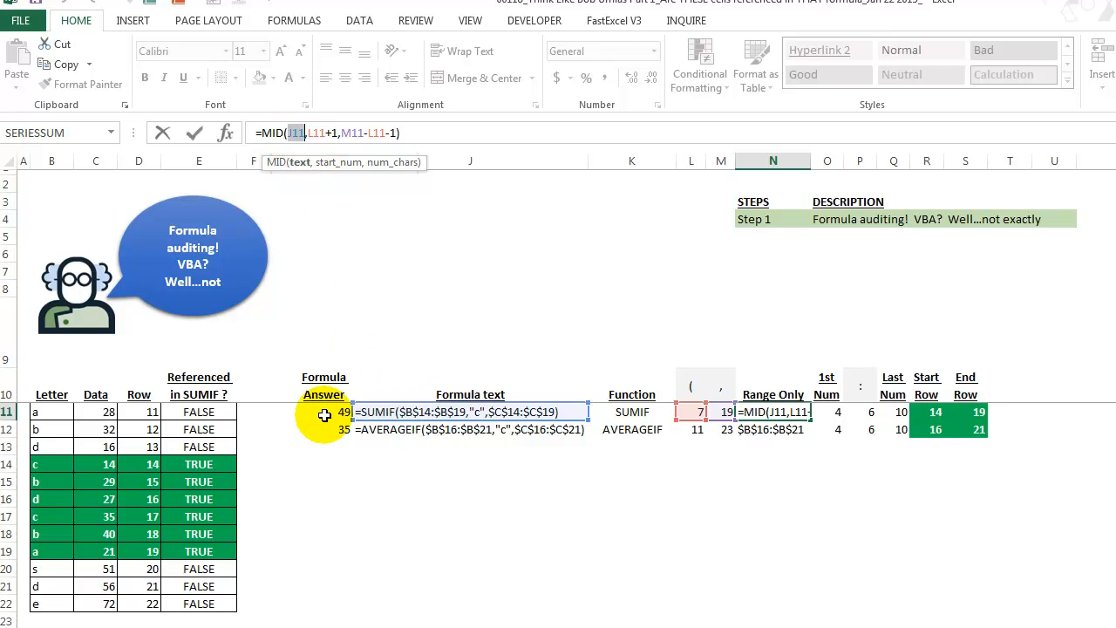
left_click(324, 163)
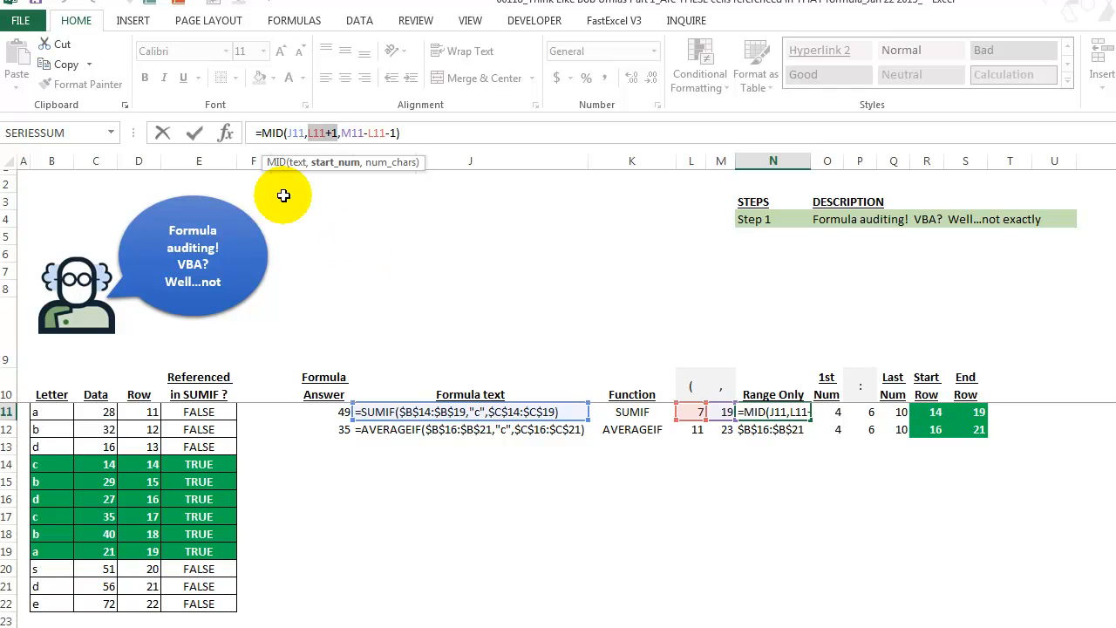
key("F9")
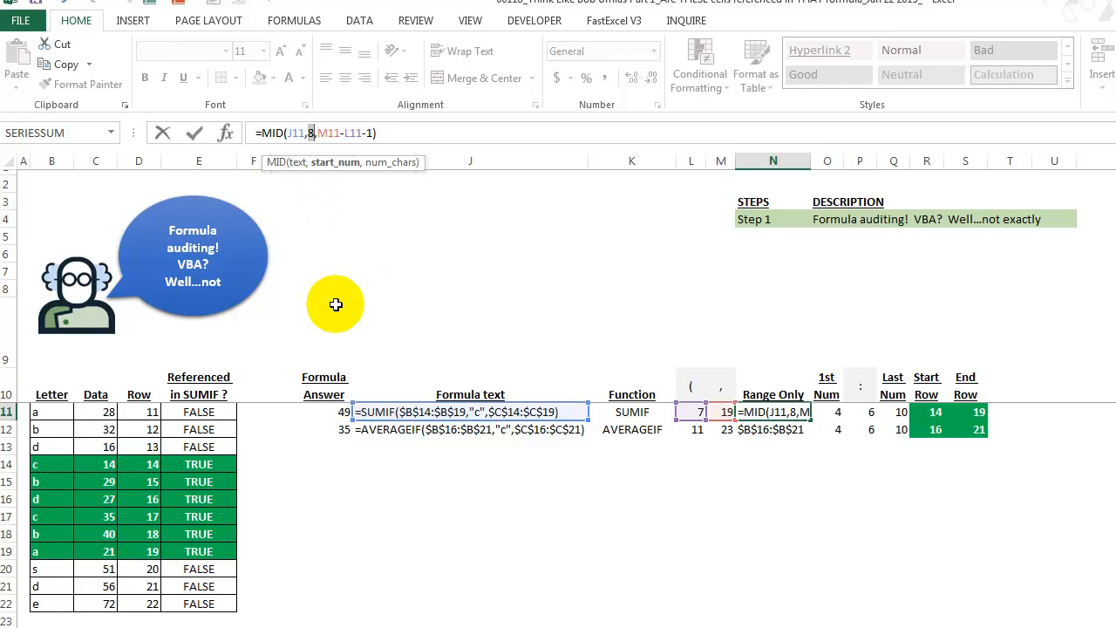
key("ctrl+z")
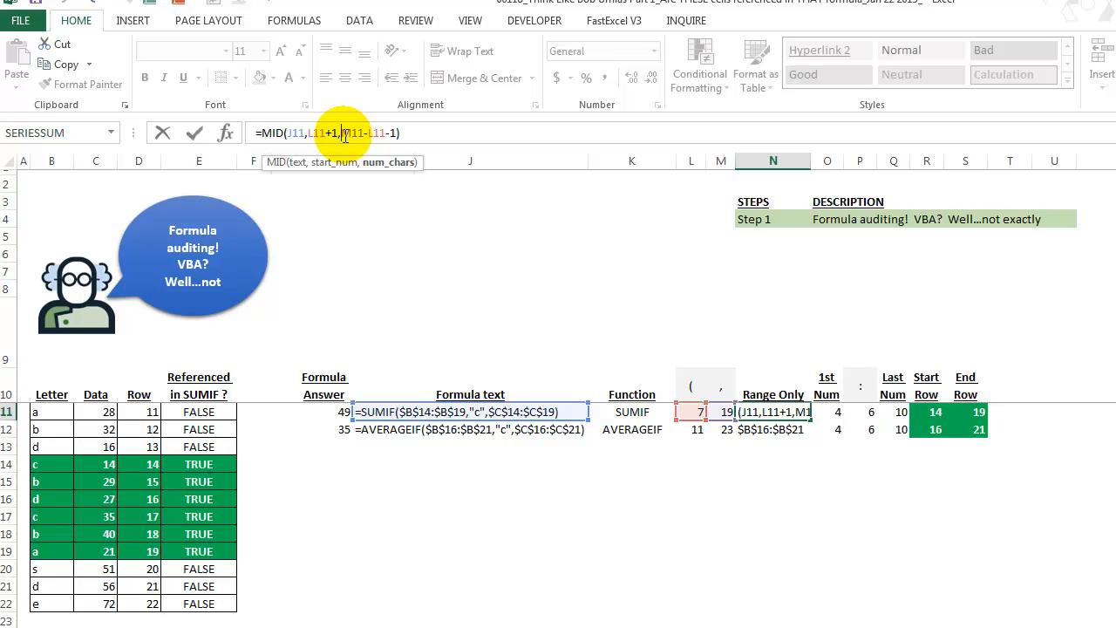
Evaluate the num_chars argument M11-L11-1 of the MID formula in N11, leaving the formula as it was
left_click_drag(343, 133, 396, 132)
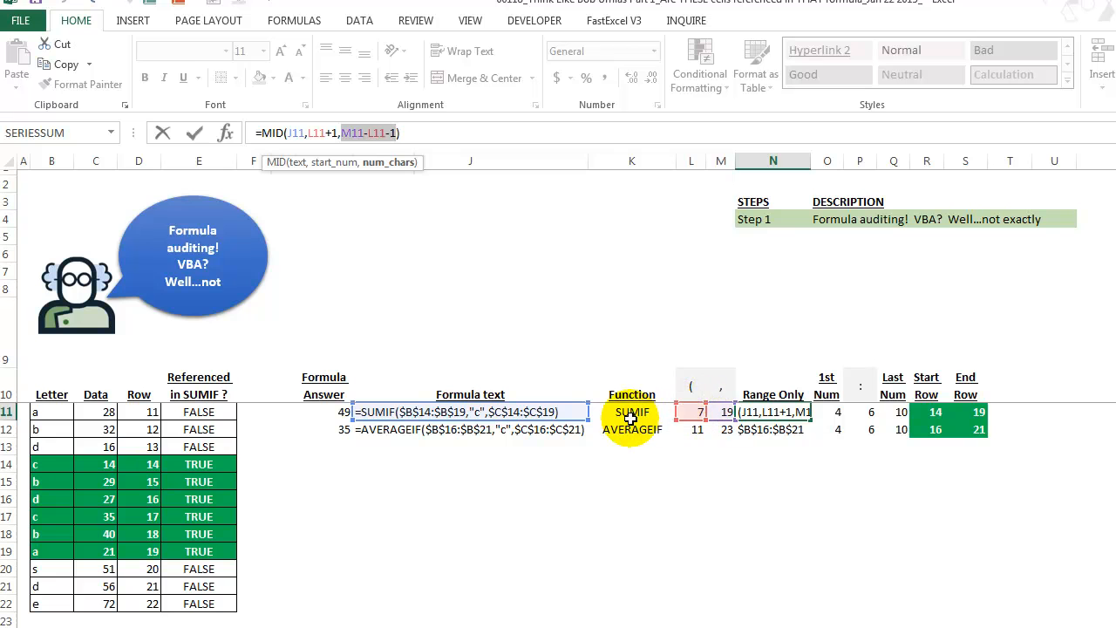
key("F9")
key("Escape")
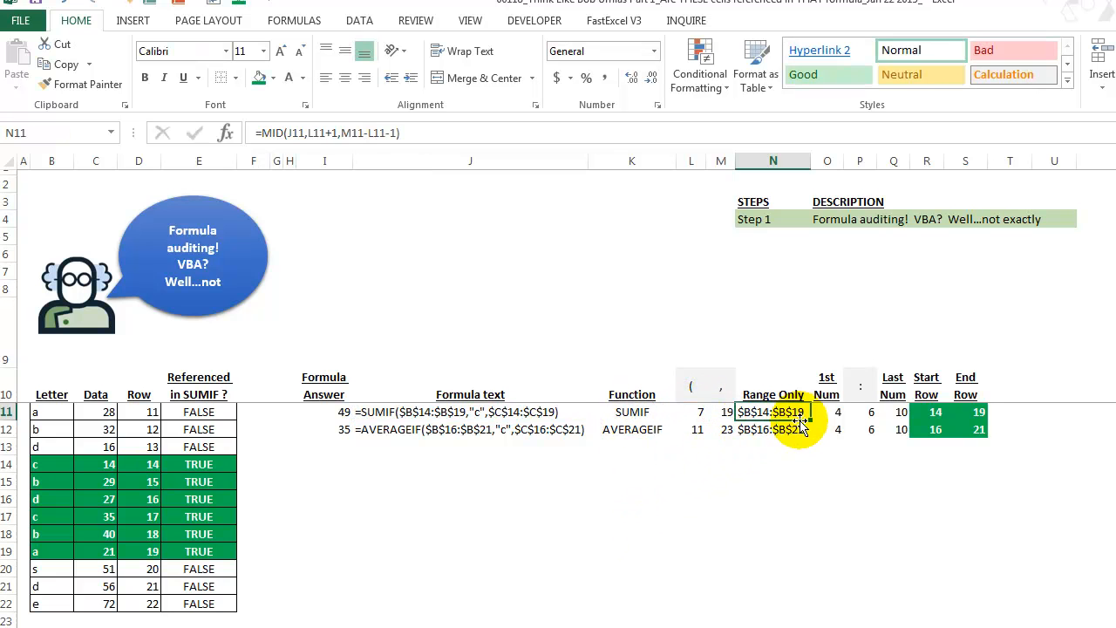
Compare the array formula for the first number's position in O11 with the extracted range text in N11
left_click(835, 412)
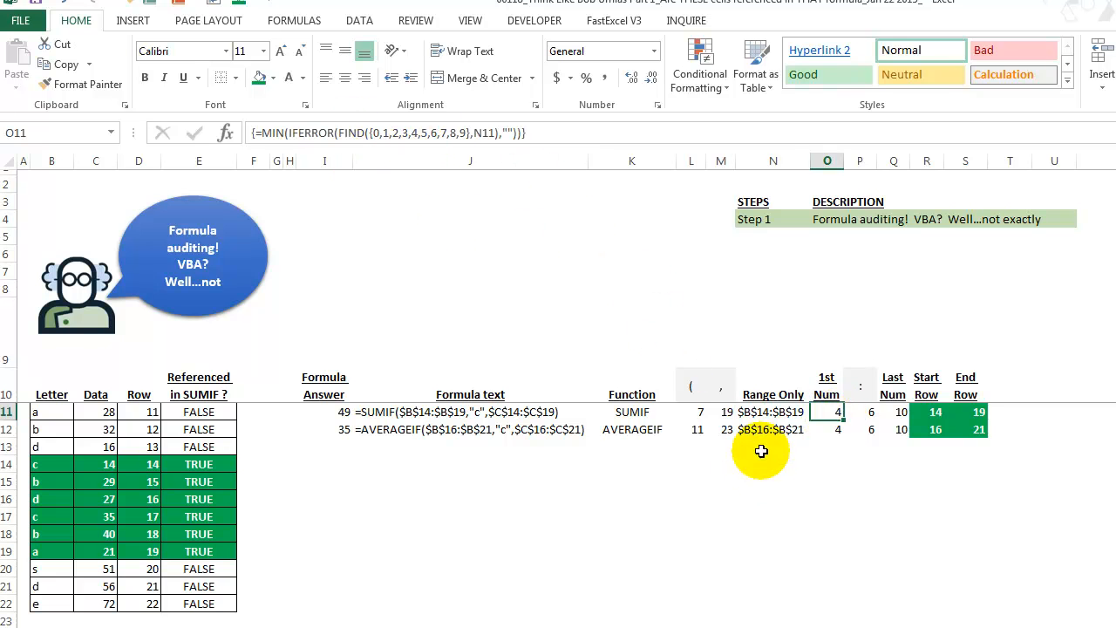
left_click(767, 412)
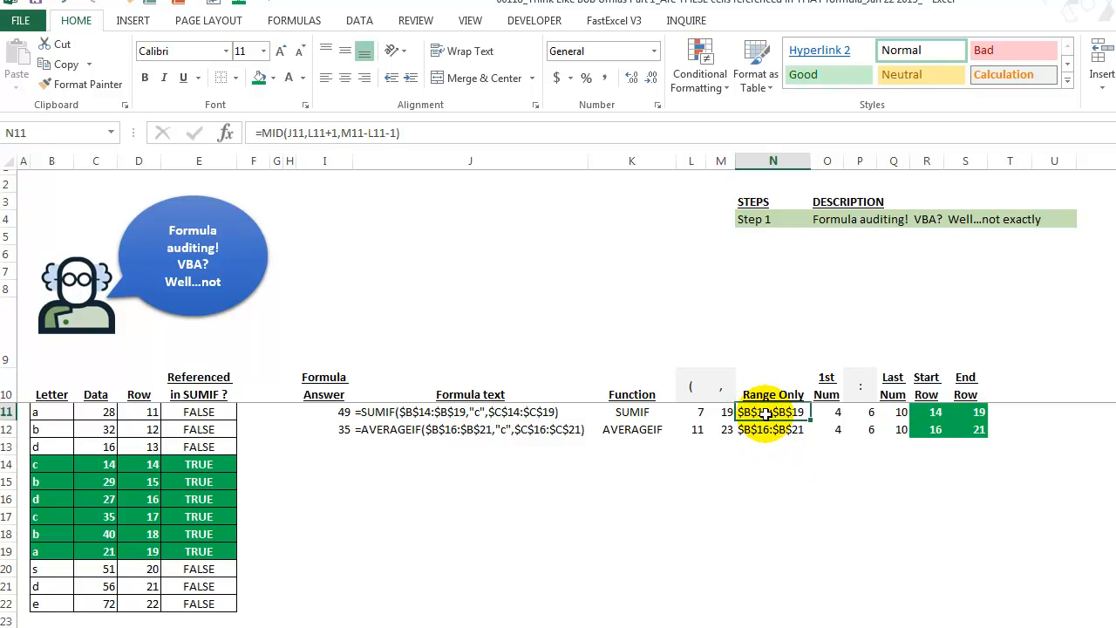
left_click(1115, 447)
key("ctrl+Right")
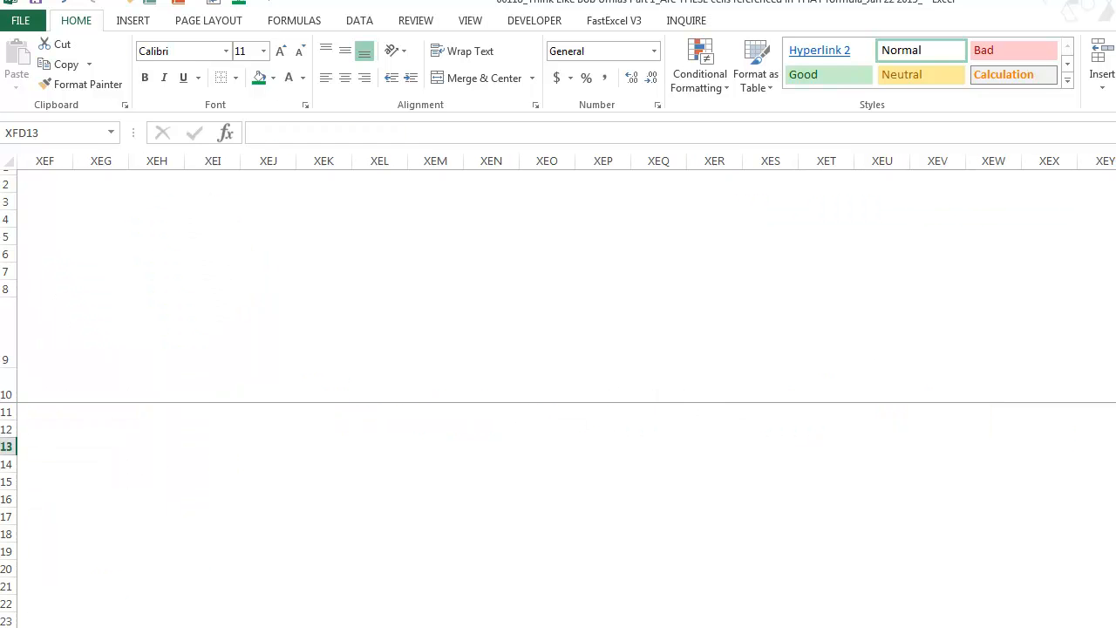
key("ctrl+Left")
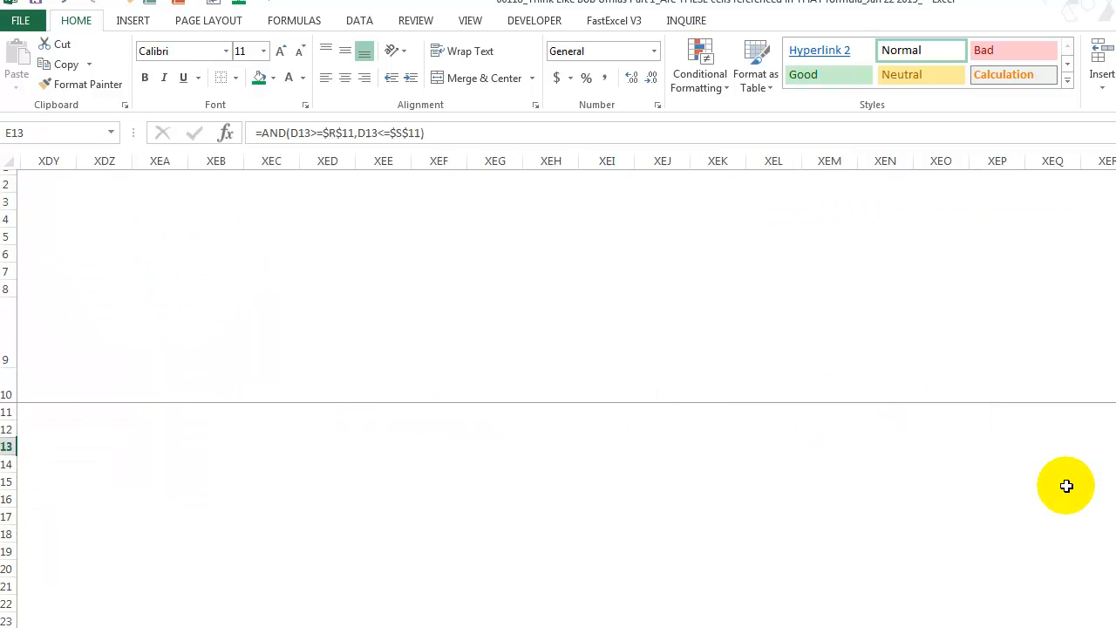
key("Left")
key("Left")
key("Left")
key("Left")
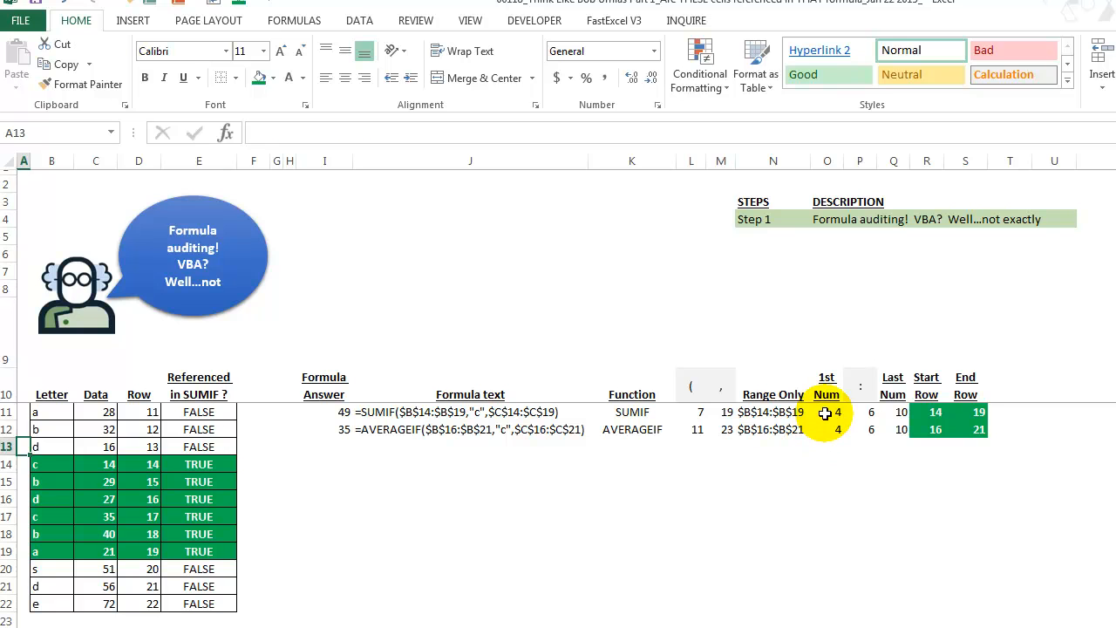
Inspect the first-number formula in O11 and the colon FIND formula in P11 against the start and end row cells
left_click(820, 416)
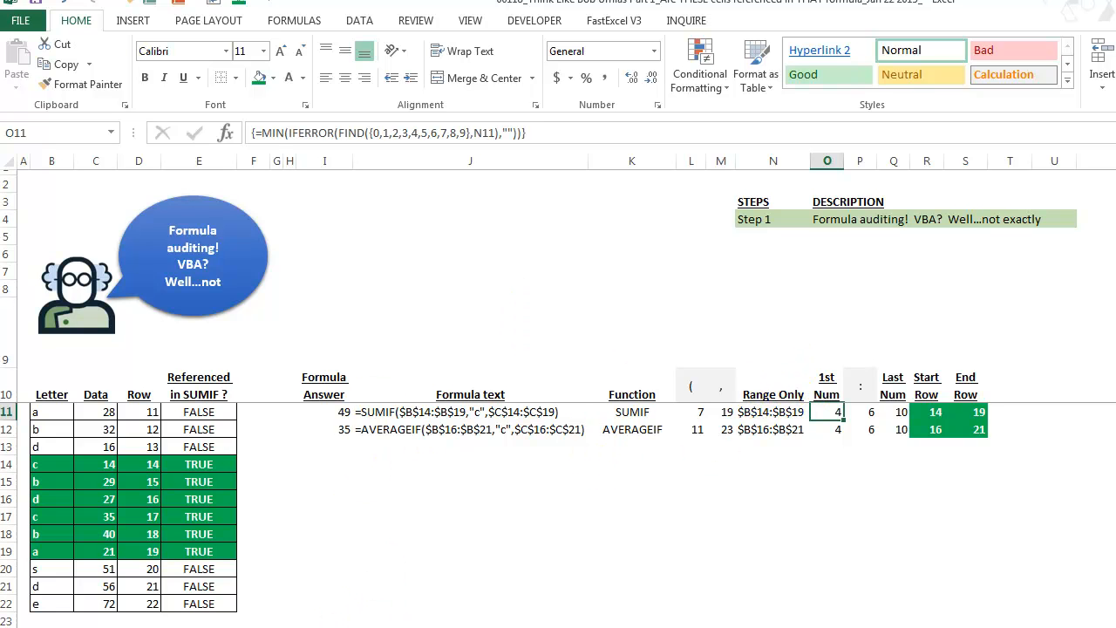
left_click(860, 410)
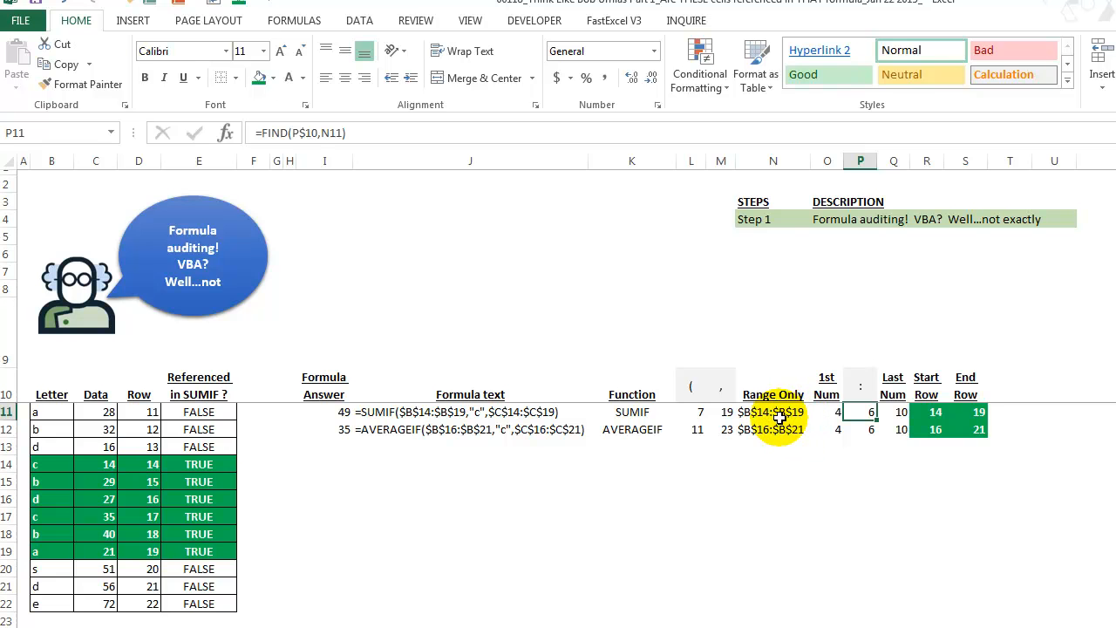
left_click(930, 412)
left_click(981, 413)
left_click_drag(930, 412, 975, 429)
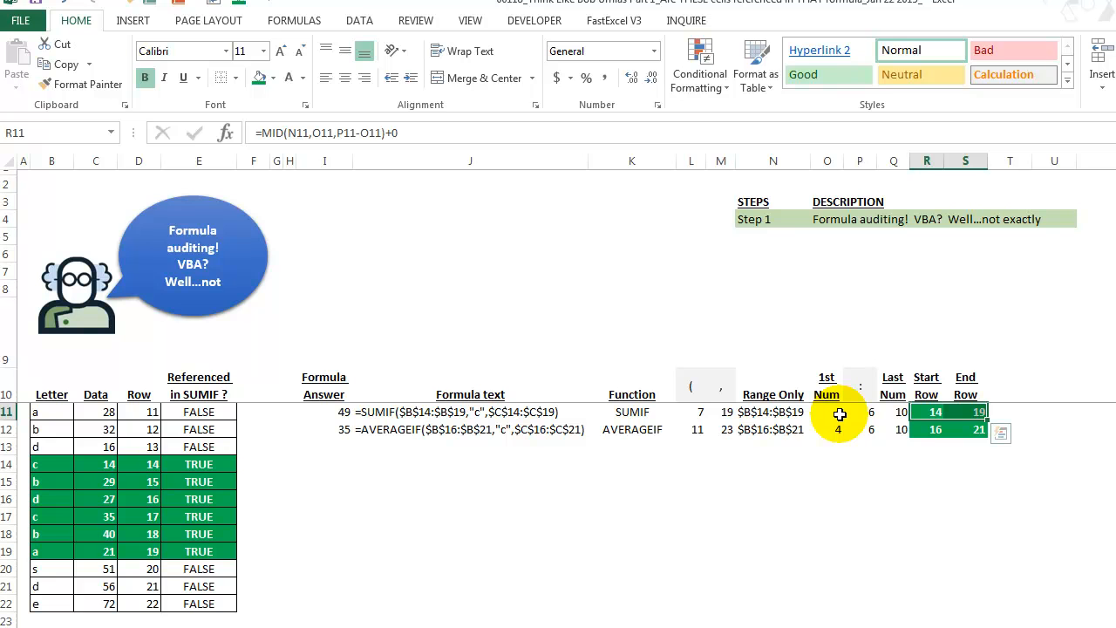
left_click(861, 411)
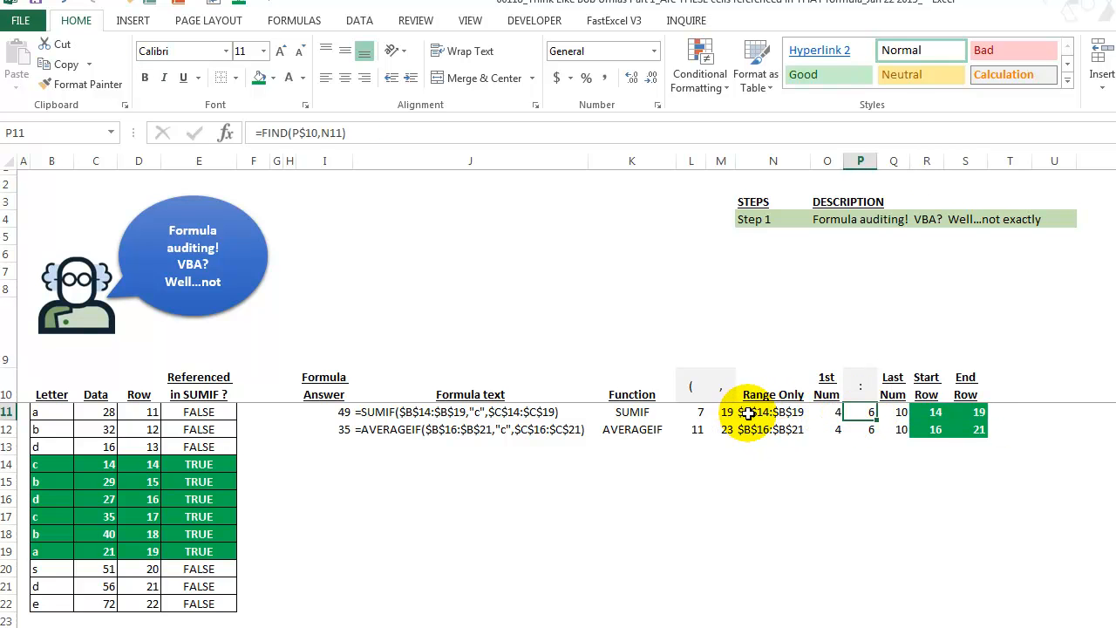
Inspect the last-number position formula in Q11 and the MID formulas extracting the start row in R11 and end row in S11
left_click(898, 414)
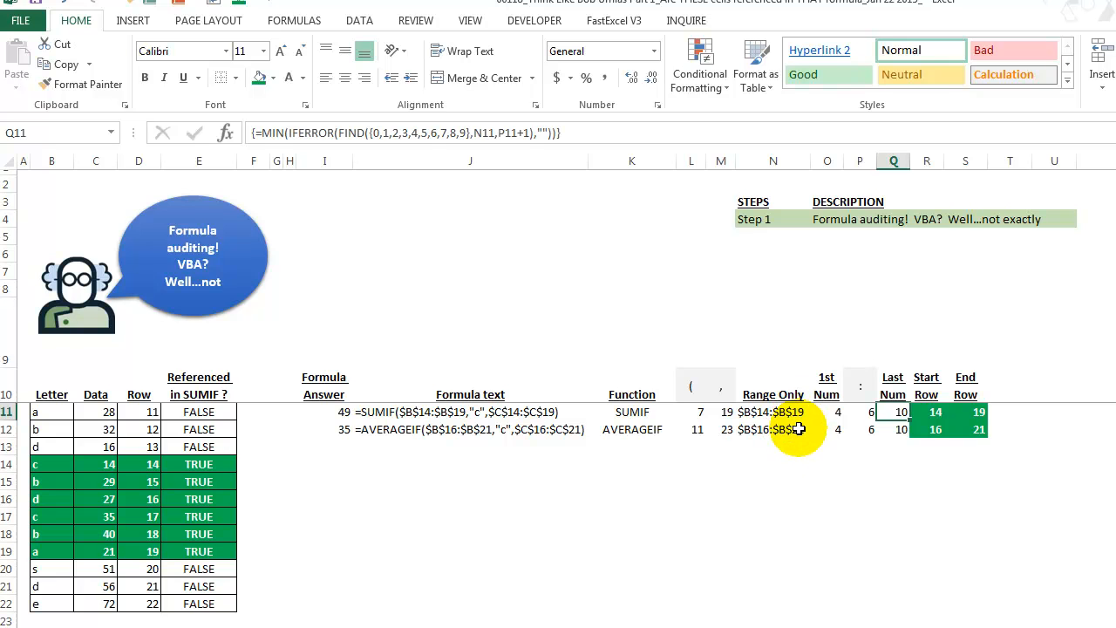
left_click(928, 411)
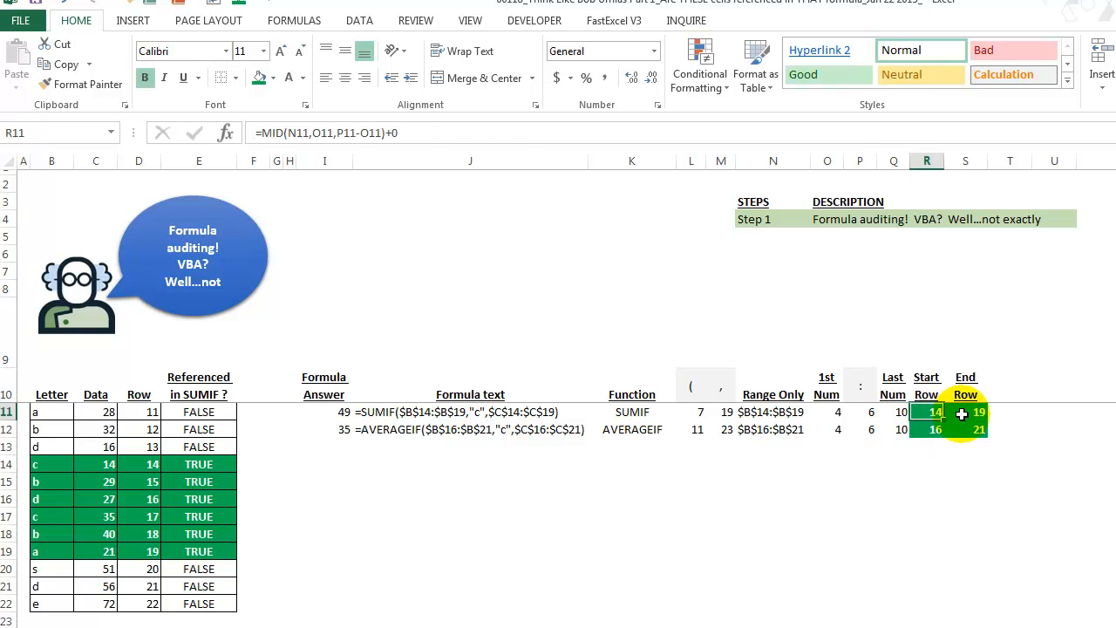
left_click(968, 412)
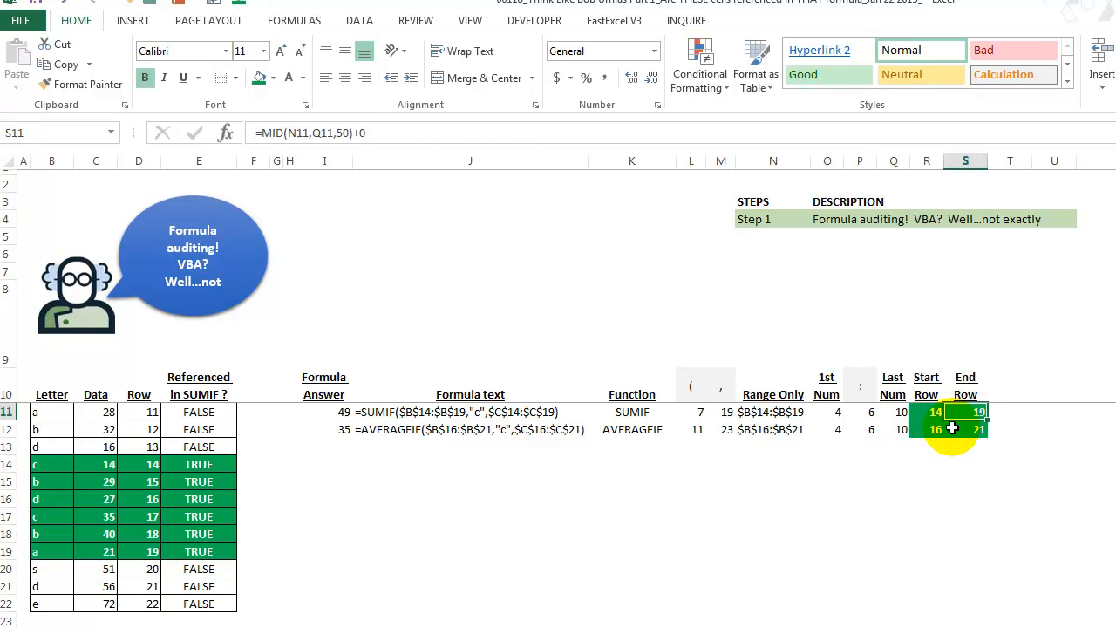
left_click(625, 570)
Inspect the ROW formula in D11 and the AND formula in E11, tracing its row comparison to the start row in R11
left_click(149, 412)
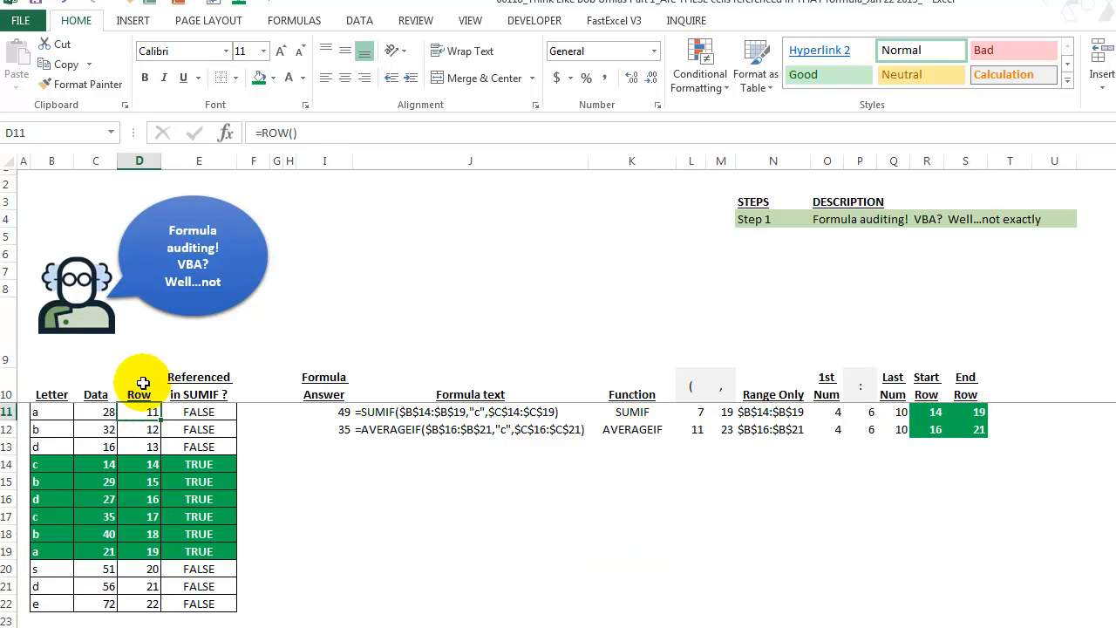
left_click(195, 411)
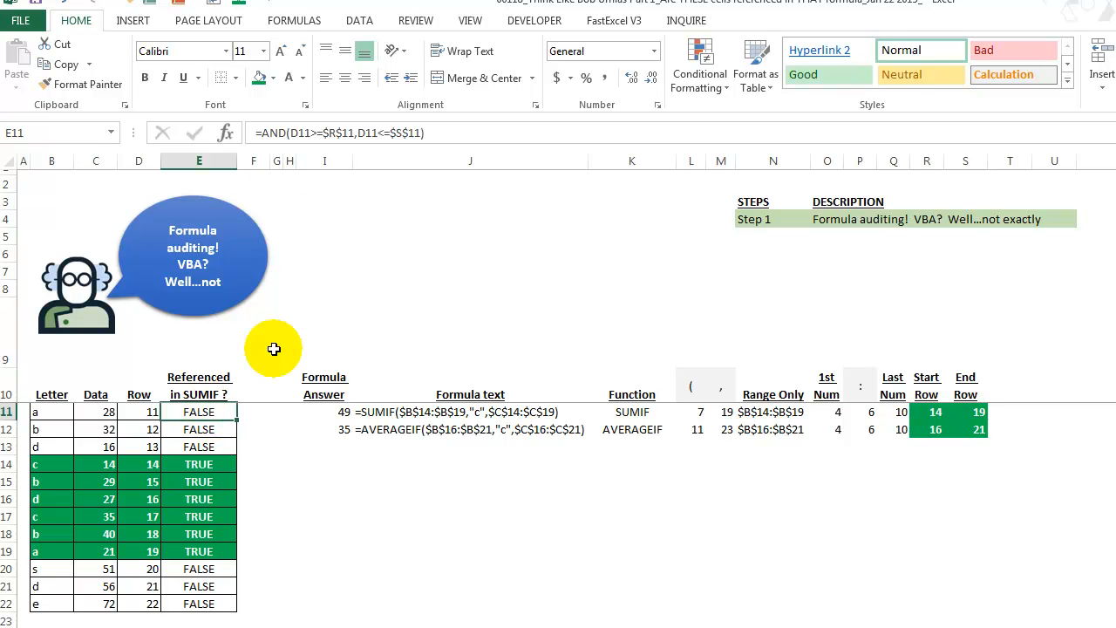
left_click(330, 132)
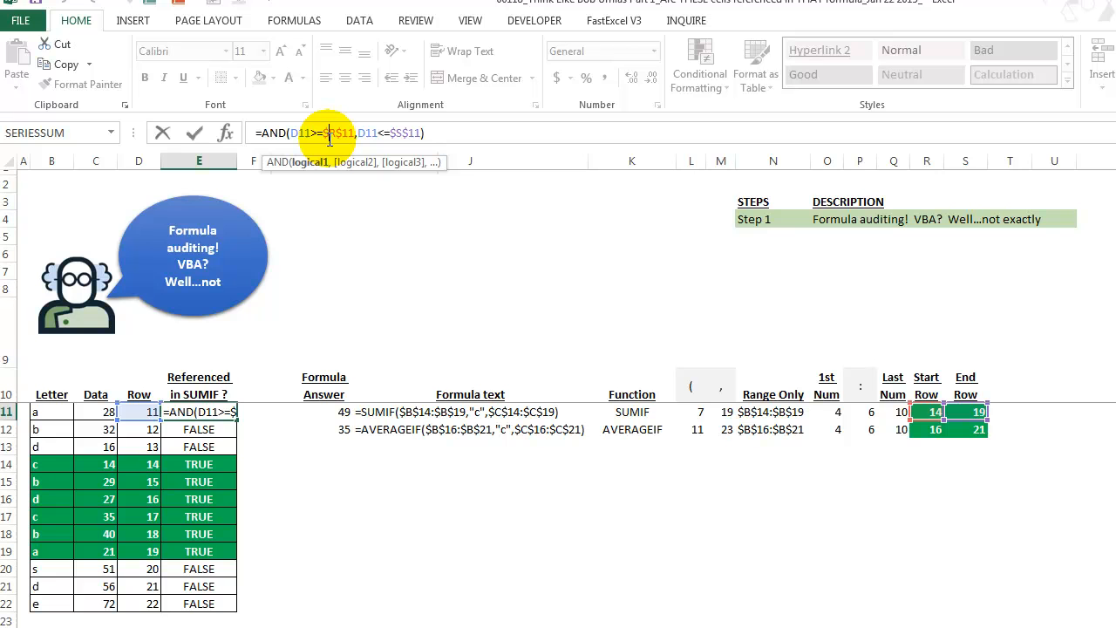
key("Escape")
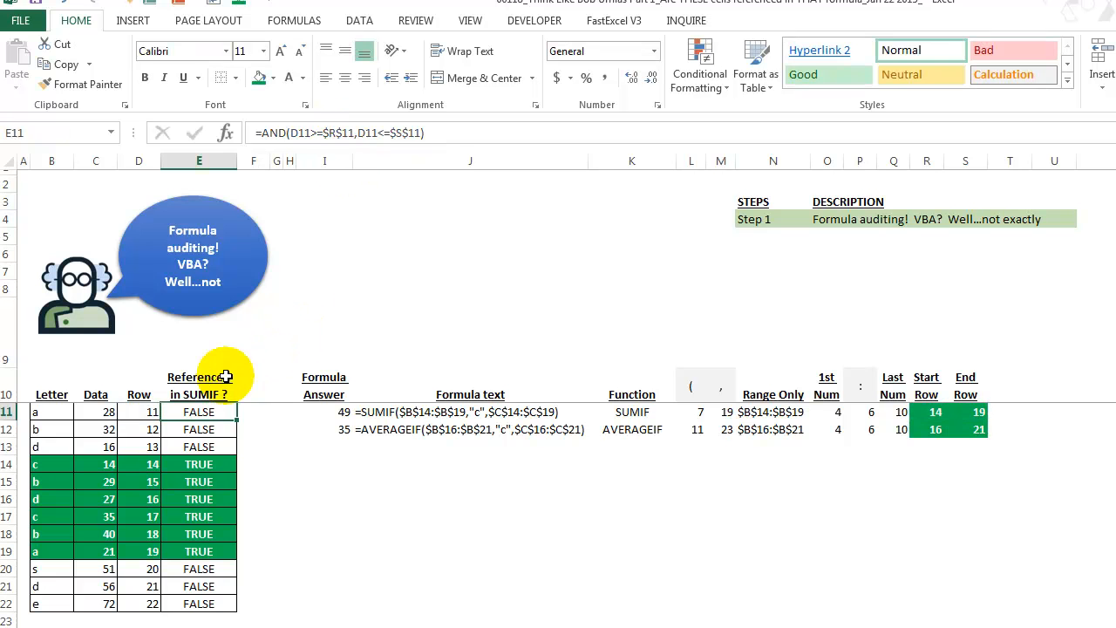
left_click(151, 412)
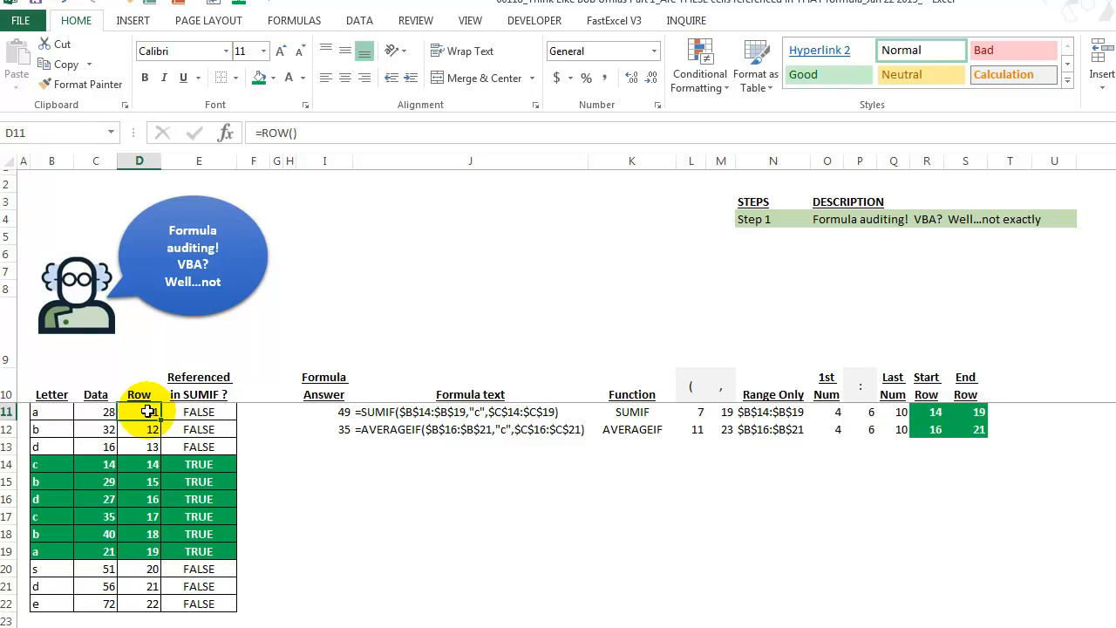
left_click(928, 411)
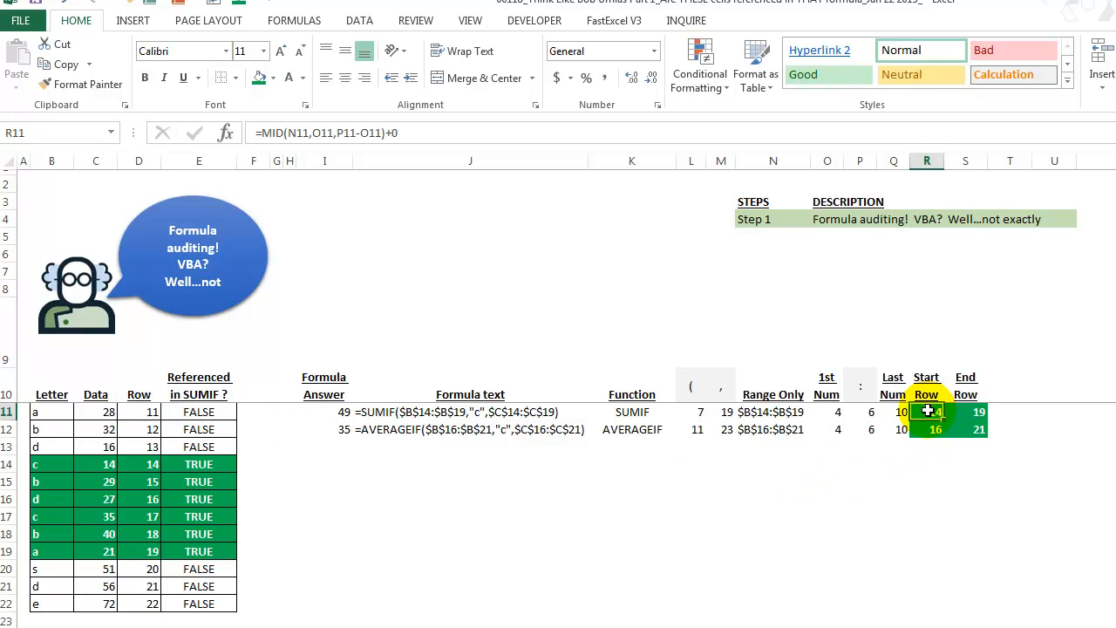
Inspect the end row formula in S11, the start and end row pair R11:S11, and the FORMULATEXT formula in J11
left_click(969, 411)
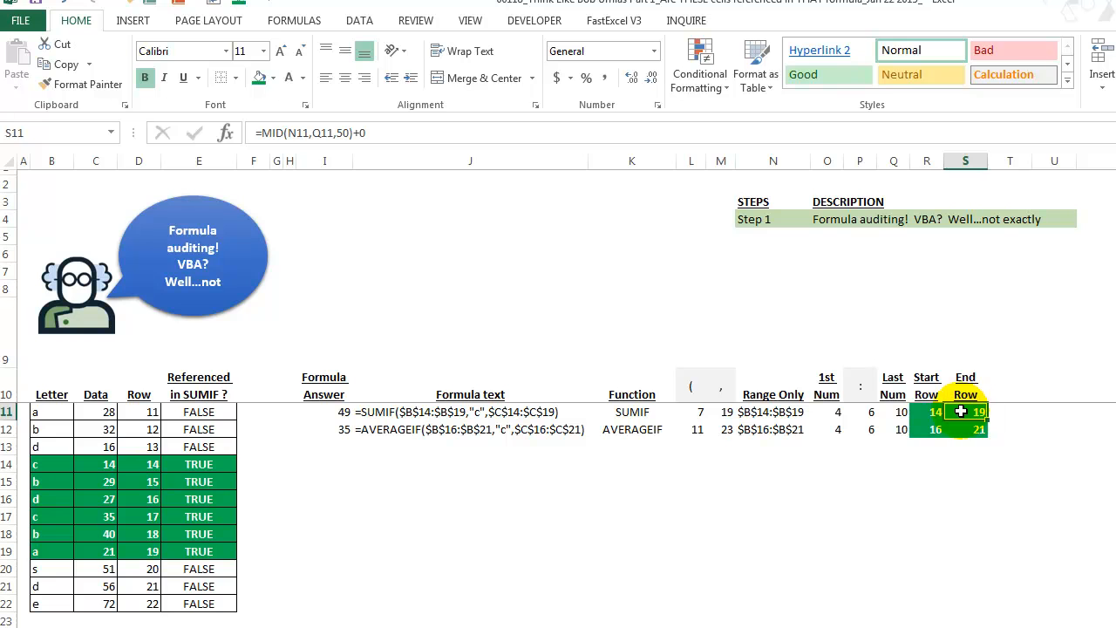
left_click_drag(941, 411, 966, 411)
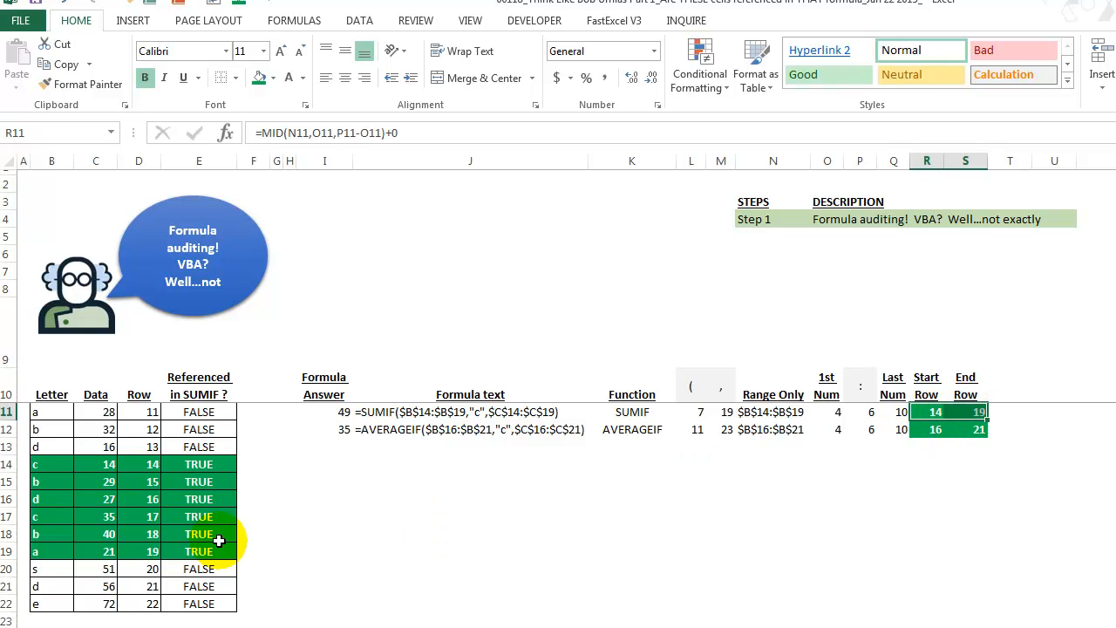
left_click(384, 411)
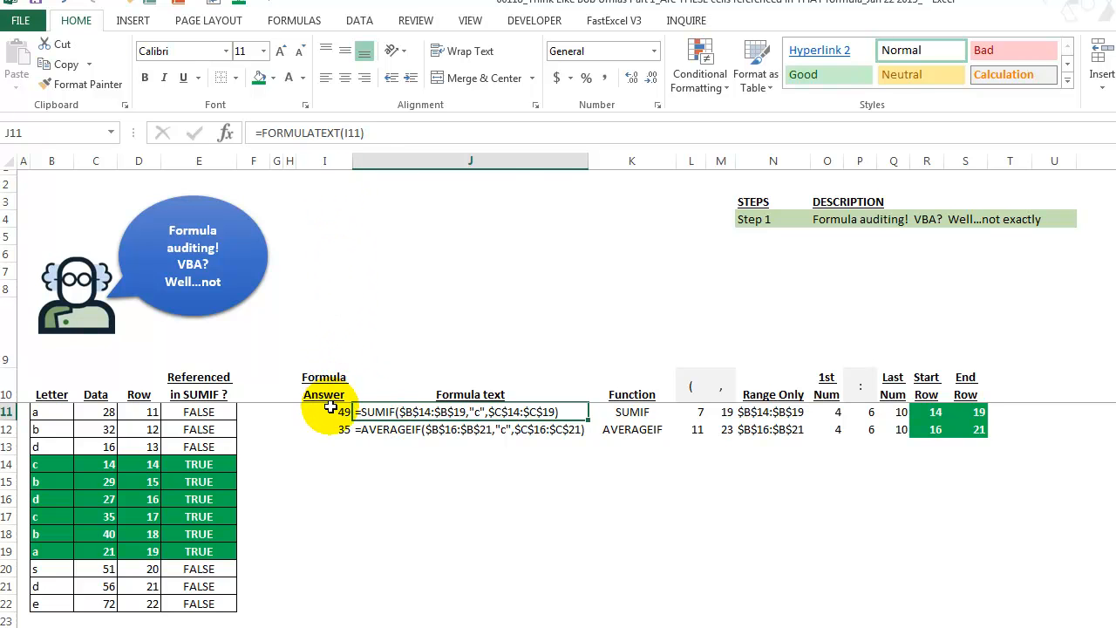
Change the criteria range of the SUMIF formula in I11 to $B$17:$B$21
left_click(331, 410)
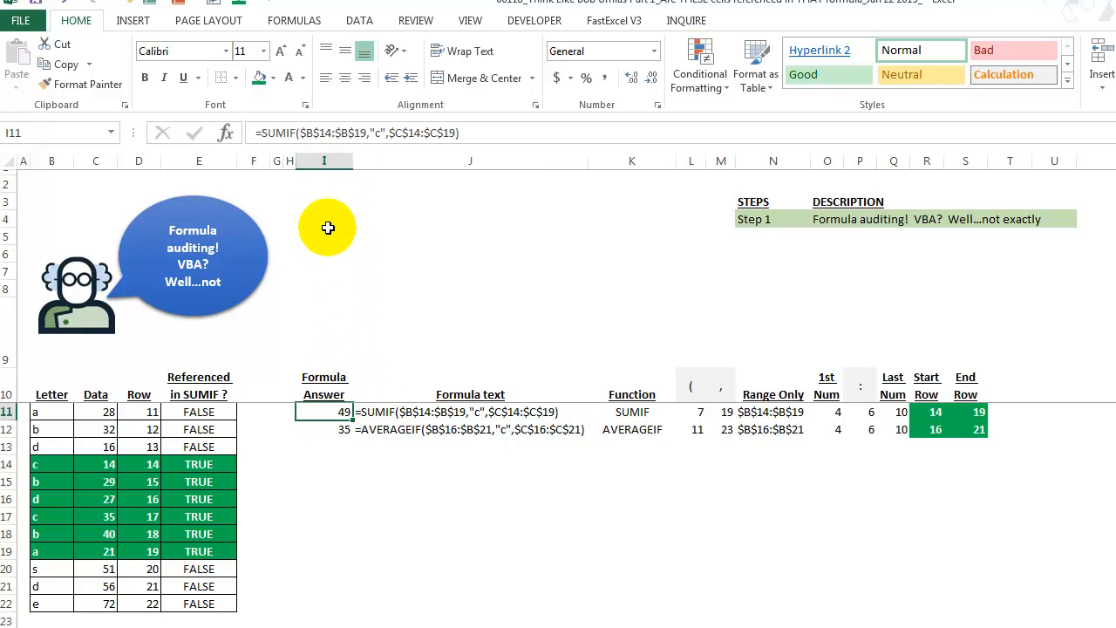
left_click(331, 134)
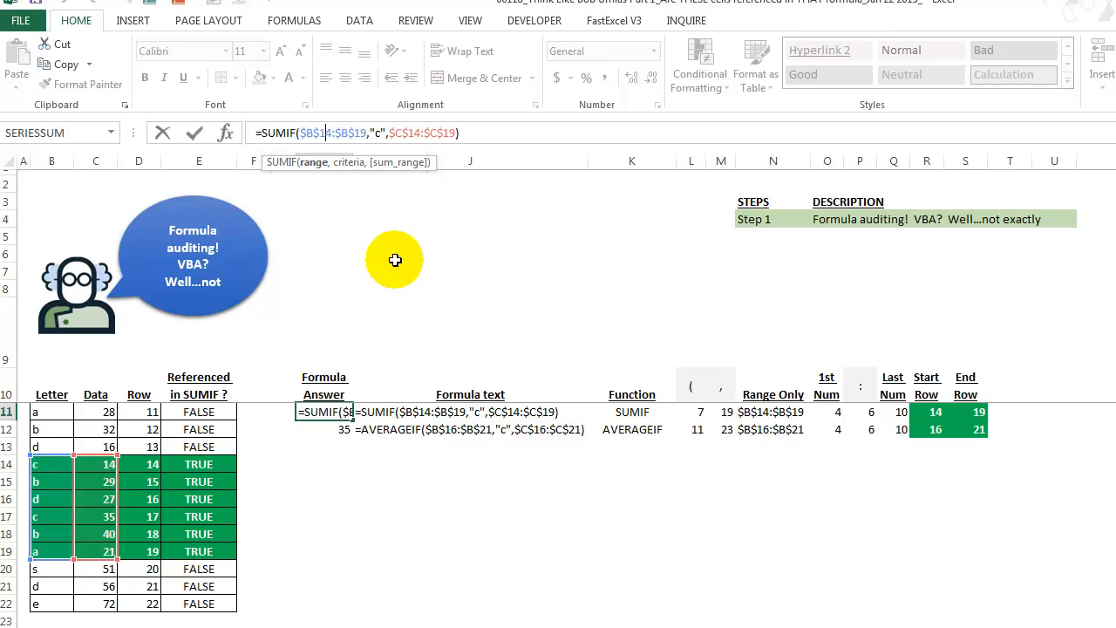
key("BackSpace")
type("7")
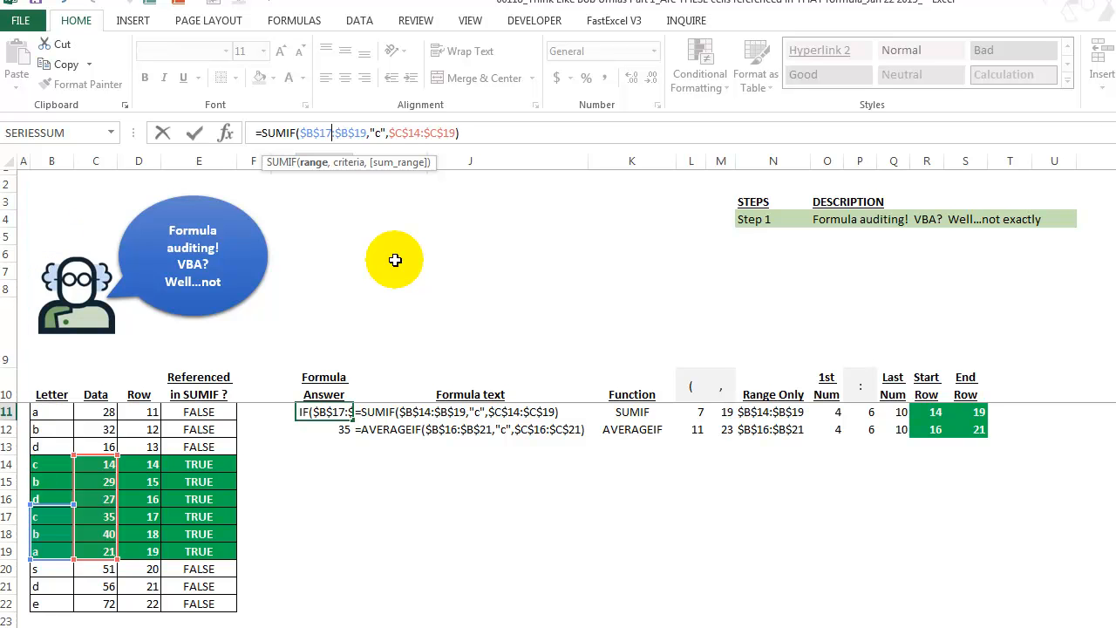
key("BackSpace")
key("BackSpace")
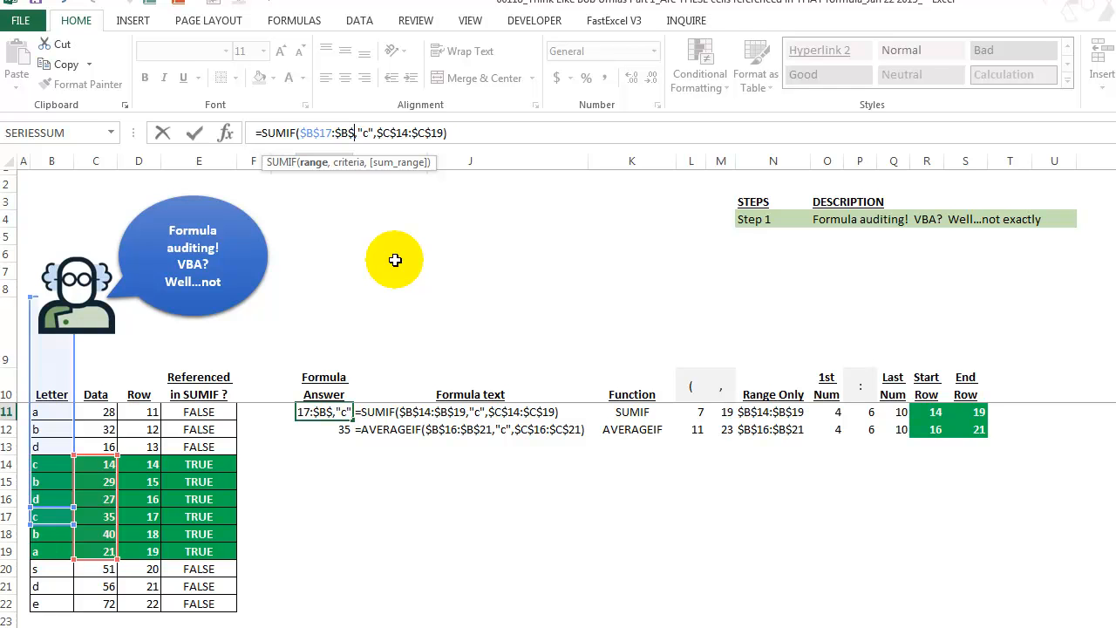
type("21")
key("Right")
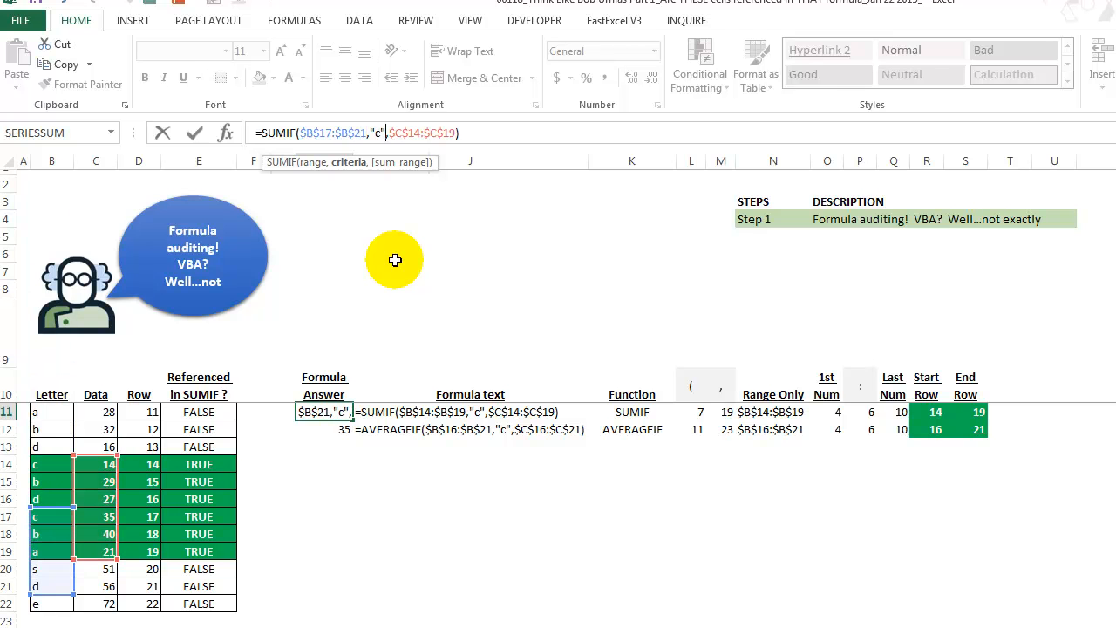
Change the sum range of the SUMIF formula in I11 to $C$17:$C$21 and commit the formula
key("Delete")
key("Delete")
type("17")
key("Down")
key("Up")
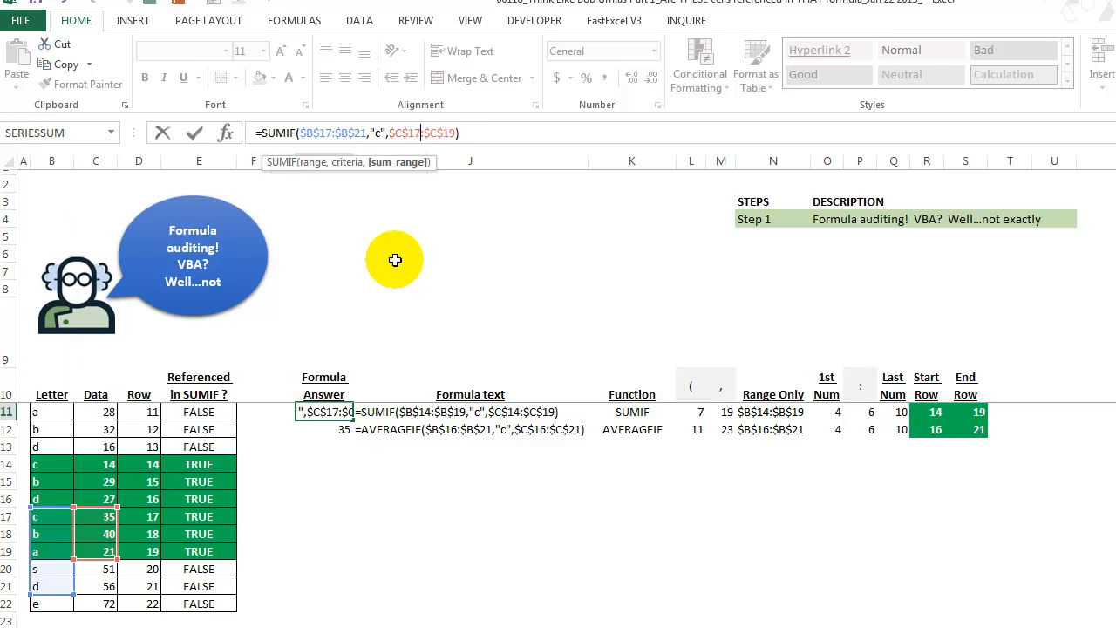
key("Delete")
key("Delete")
type("21")
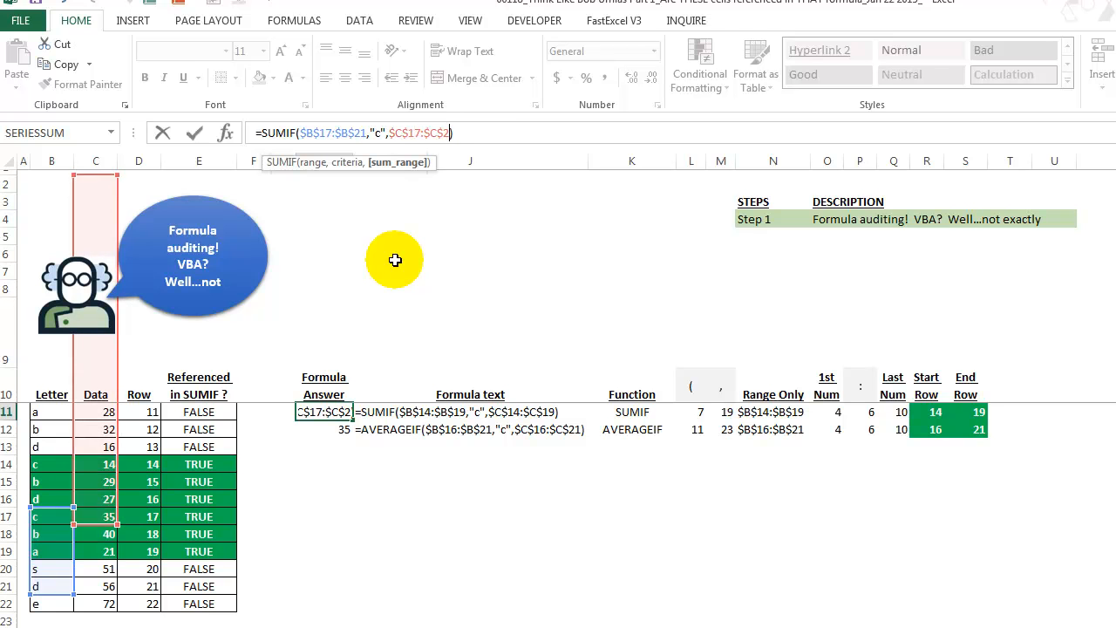
key("Return")
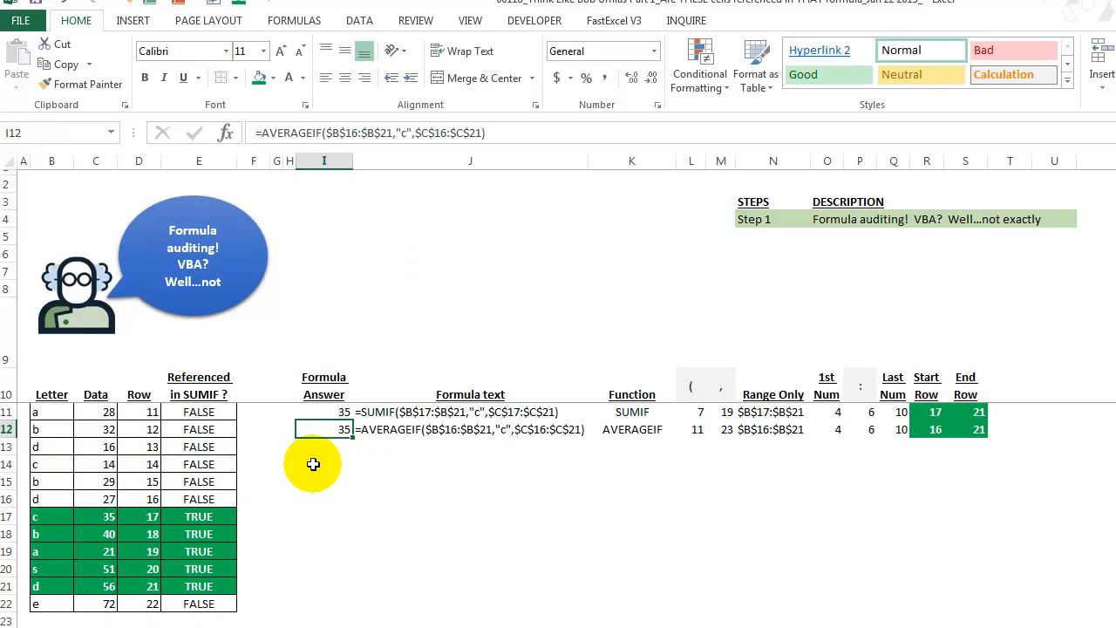
Check the edited SUMIF formula in I11 against the highlighted sheet rows 17 to 21
left_click(334, 412)
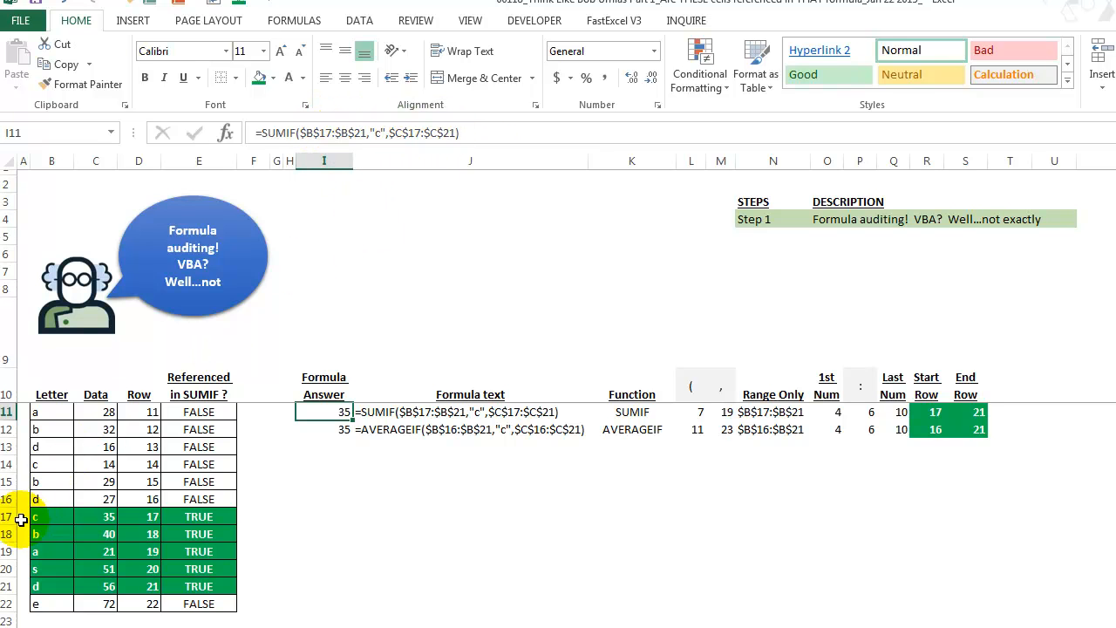
left_click_drag(6, 516, 6, 586)
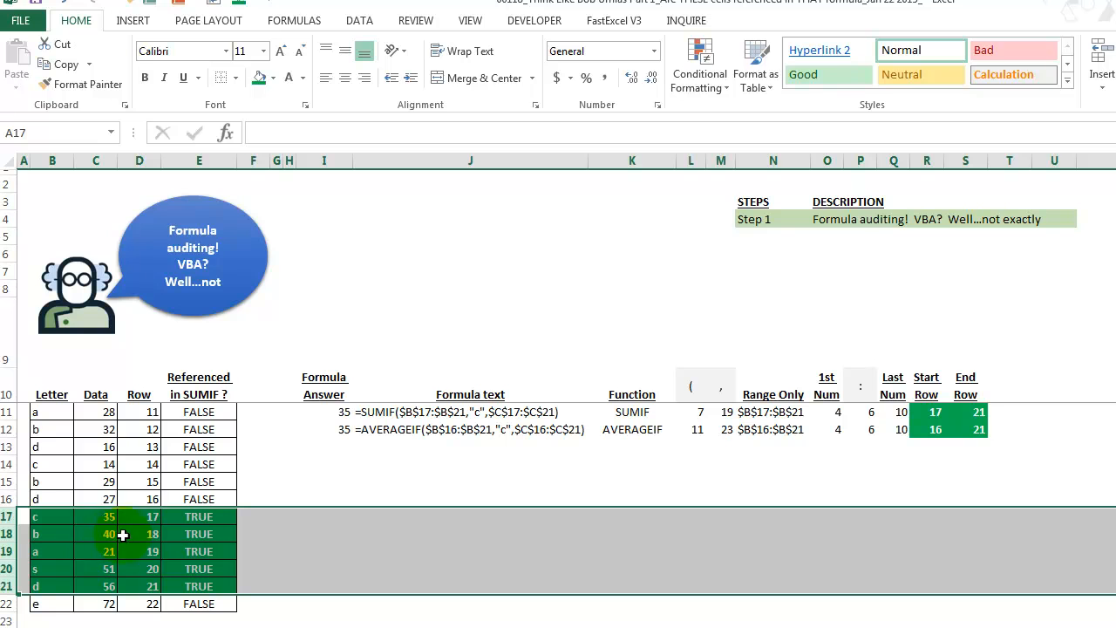
Examine the AVERAGEIF example across I12:S12, including its formula text in J12 and the helper formulas from L12 onward
left_click(373, 427)
left_click_drag(323, 428, 964, 429)
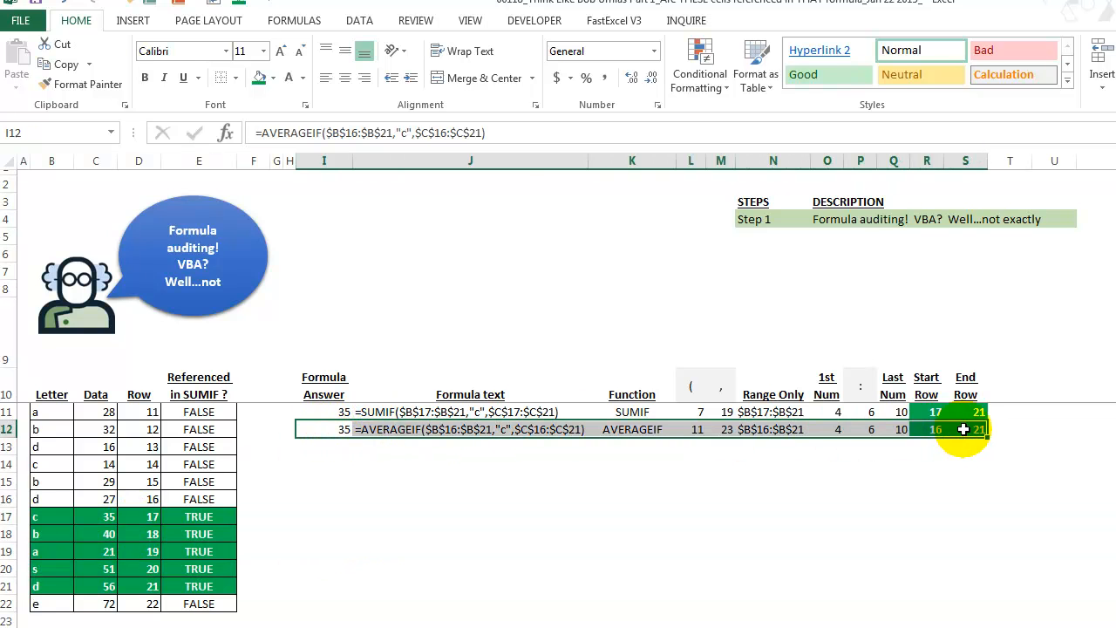
left_click(331, 435)
left_click(394, 429)
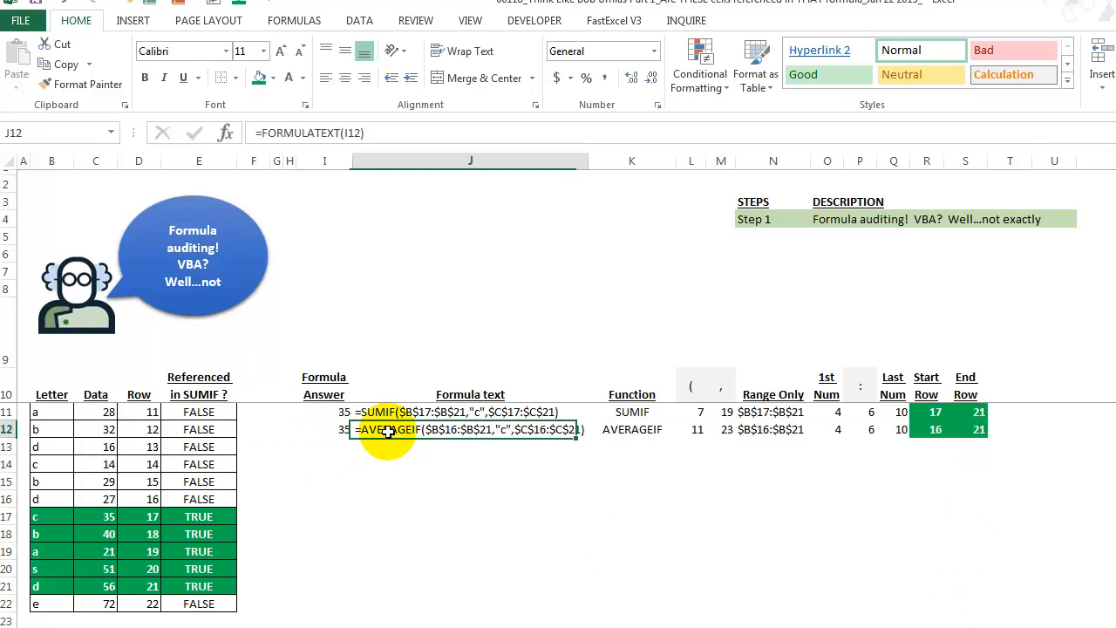
left_click_drag(696, 429, 1023, 433)
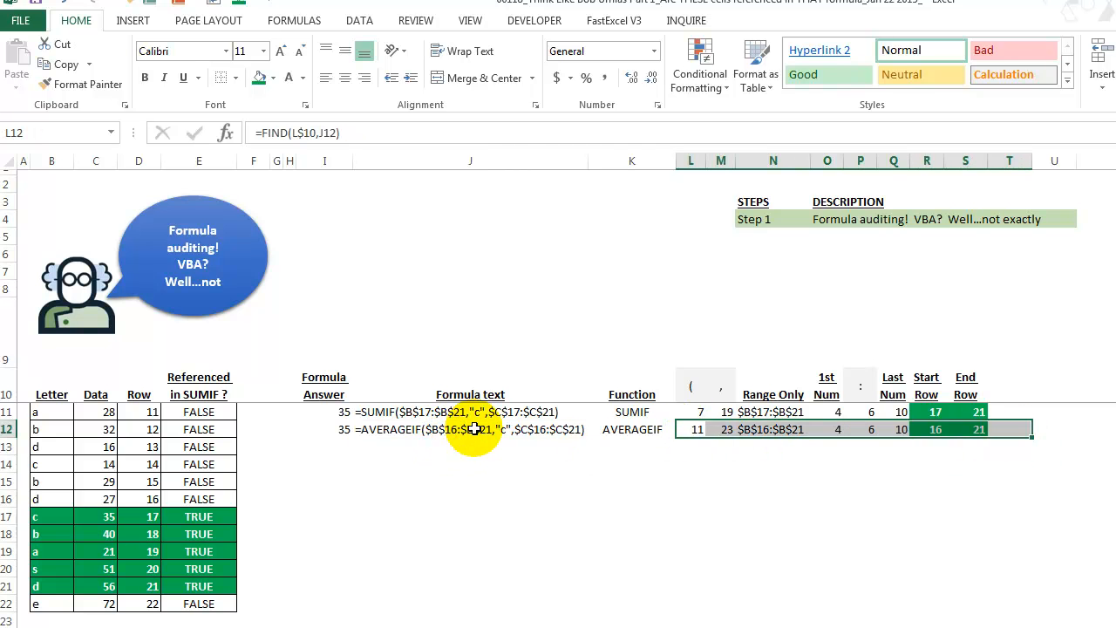
left_click(411, 432)
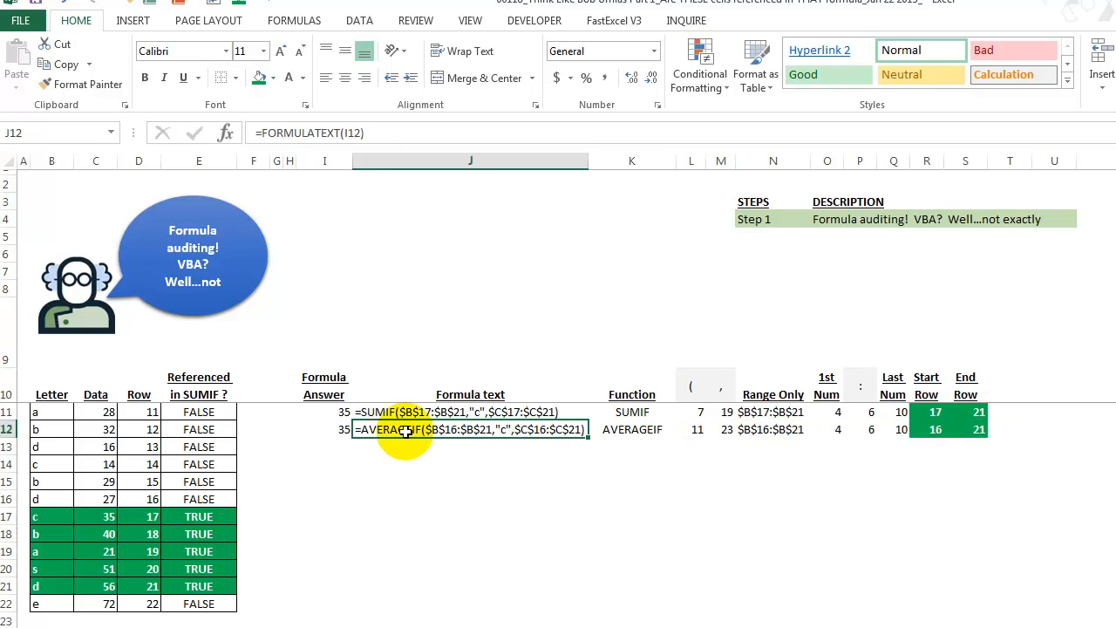